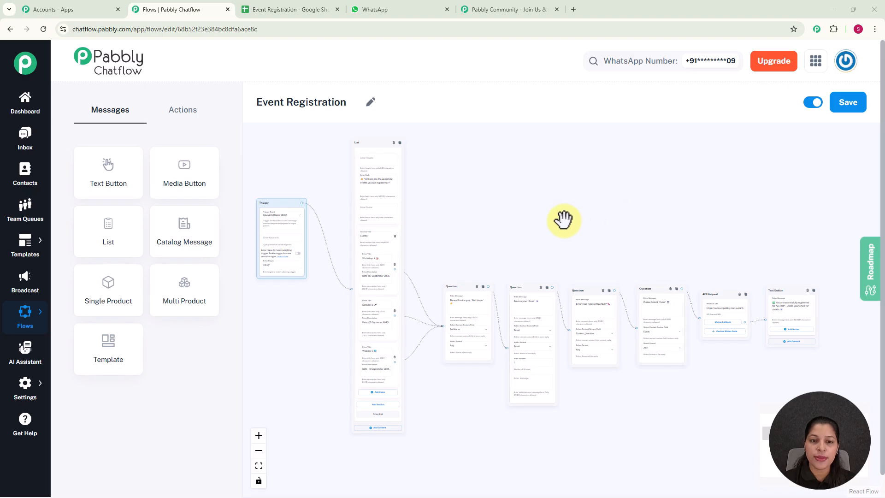
# Step: Pan across the Event Registration flow canvas to examine its trigger, list, question, API request and text button nodes
pyautogui.scroll(3, 563, 220)
pyautogui.moveTo(547, 198); pyautogui.dragTo(491, 166)
pyautogui.moveTo(603, 183); pyautogui.dragTo(499, 172)
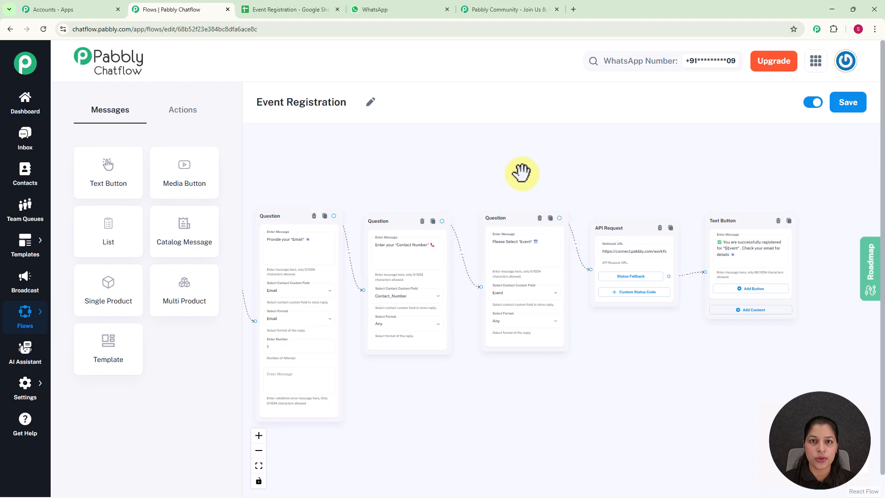
pyautogui.scroll(-1, 521, 173)
pyautogui.scroll(-4, 521, 172)
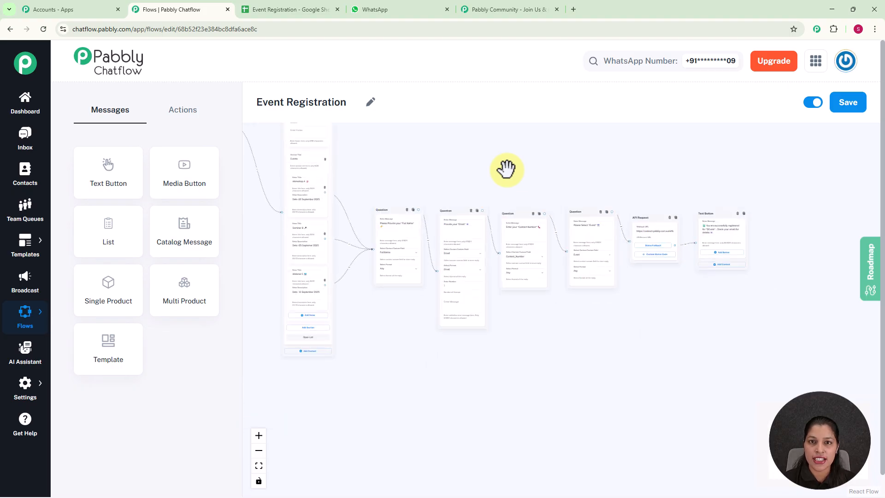
pyautogui.moveTo(507, 168); pyautogui.dragTo(575, 213)
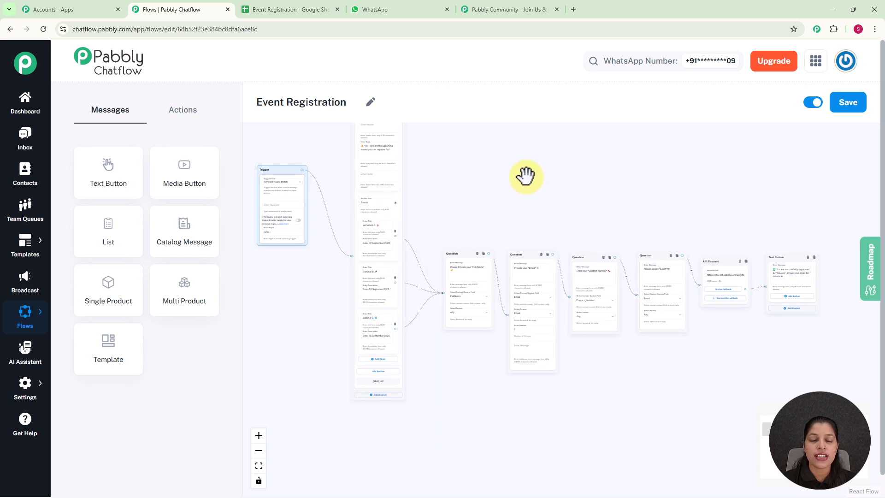
# Step: In WhatsApp, send 'I want to register myself for Event' to the test number and choose Workshop A from the event list
pyautogui.click(378, 9)
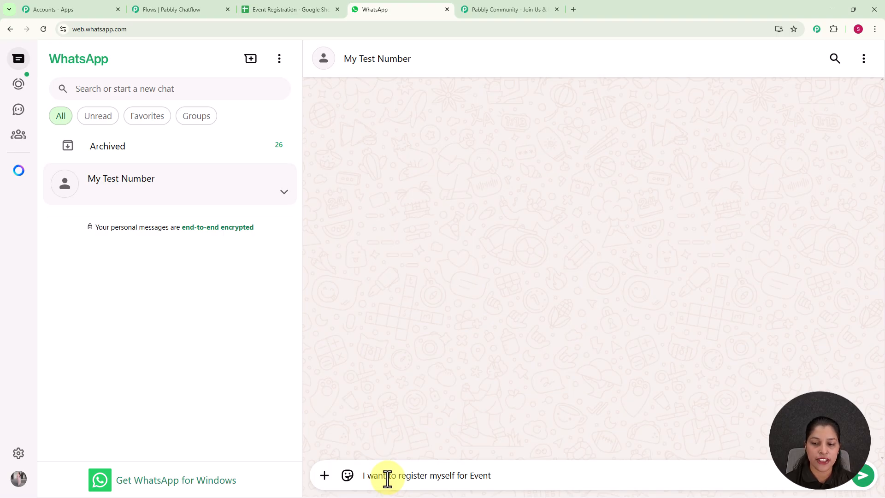
pyautogui.press('Return')
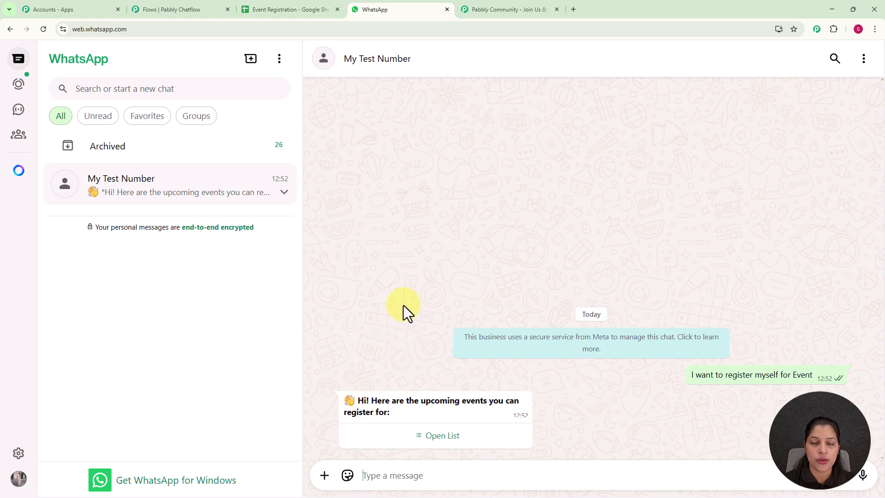
pyautogui.click(434, 443)
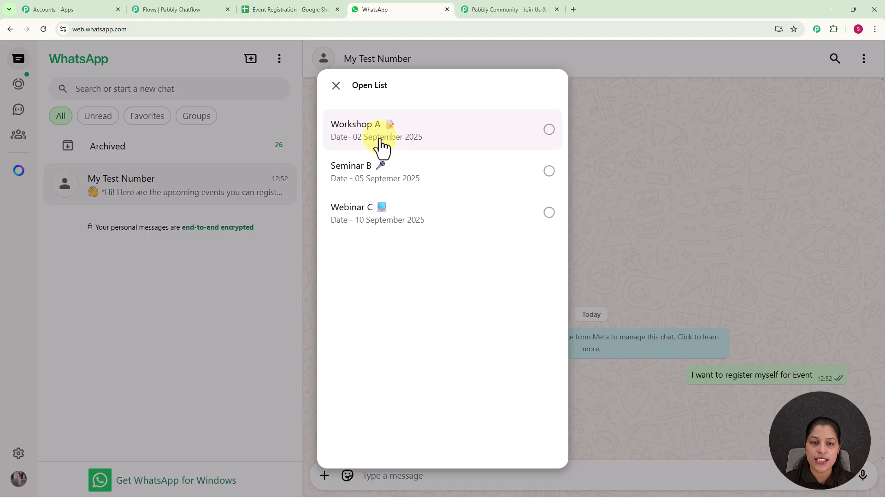
pyautogui.click(411, 144)
pyautogui.click(530, 438)
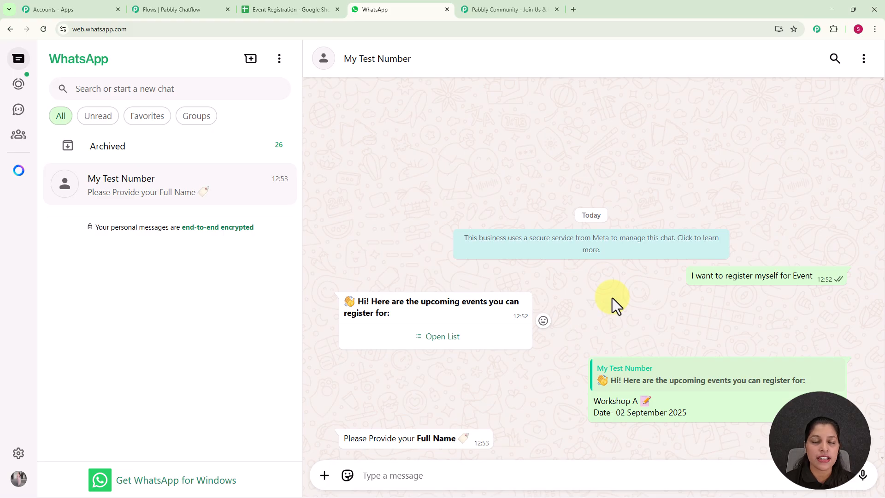
# Step: Reply to the chatbot's prompts with the full name and then the email address
pyautogui.write('Demo User')
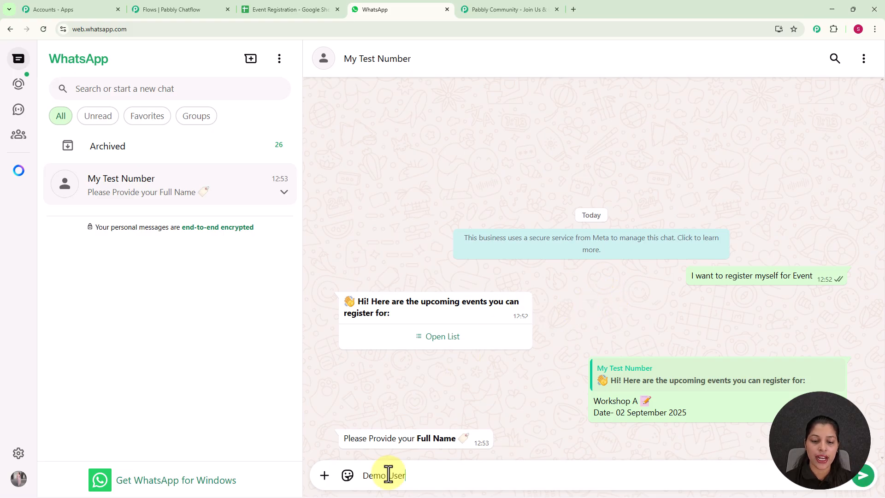
pyautogui.press('Return')
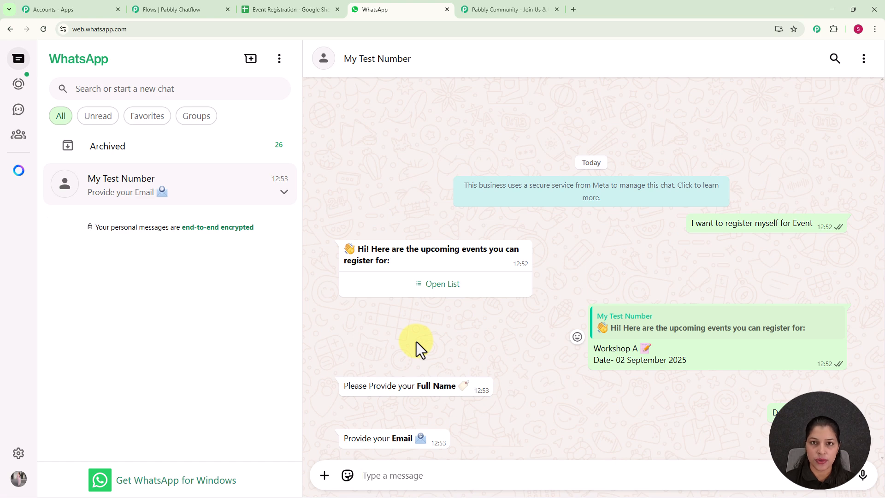
pyautogui.hotkey('ctrl', 'v')
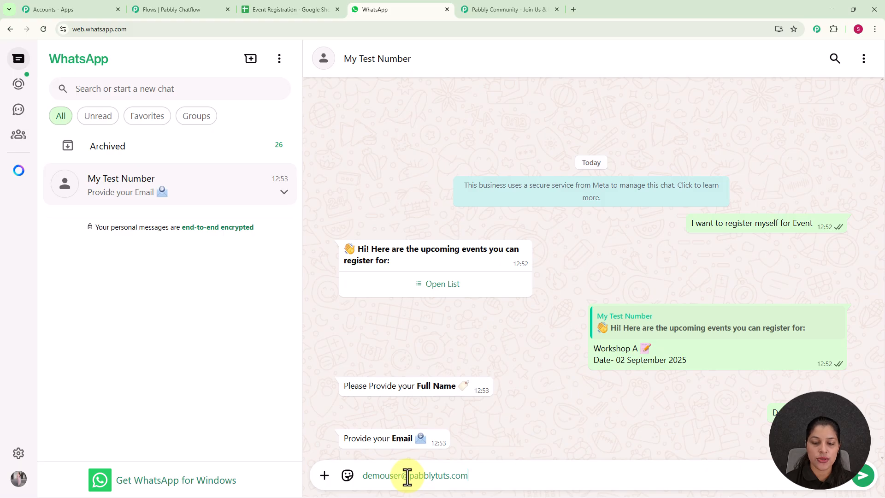
pyautogui.press('Return')
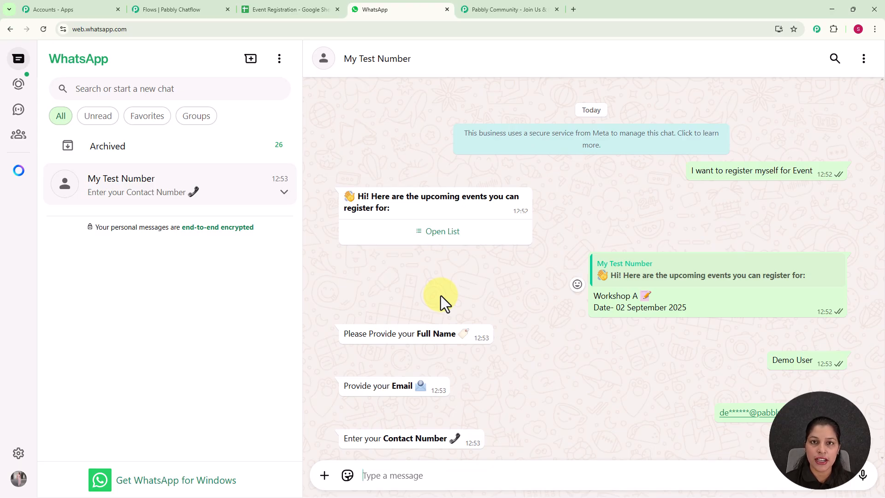
# Step: Reply with the contact number and then enter Workshop A as the selected event
pyautogui.write('23456771')
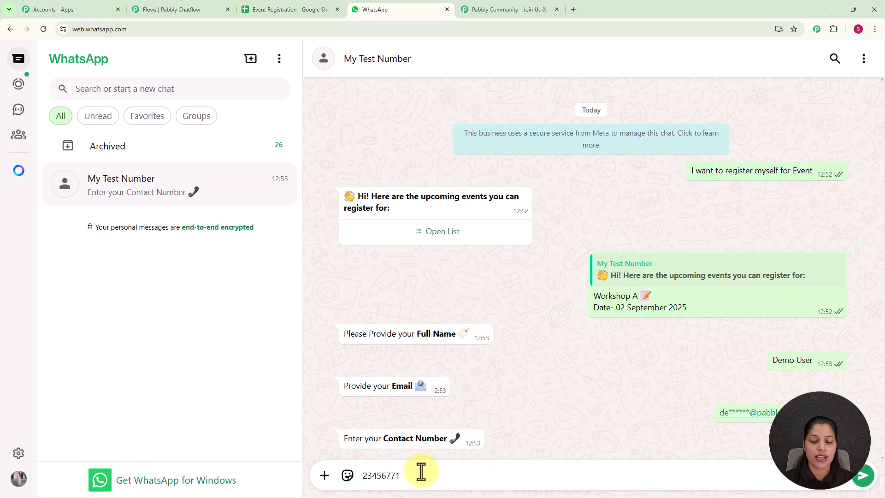
pyautogui.press('Return')
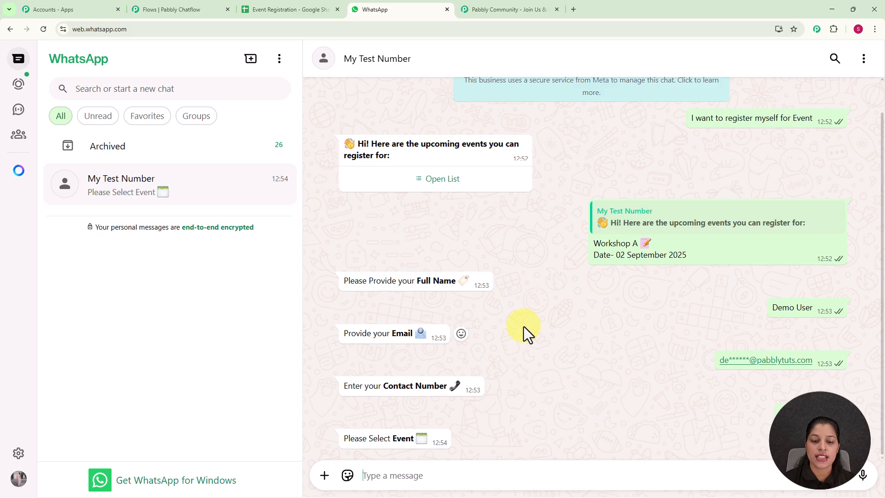
pyautogui.write('Workshop A')
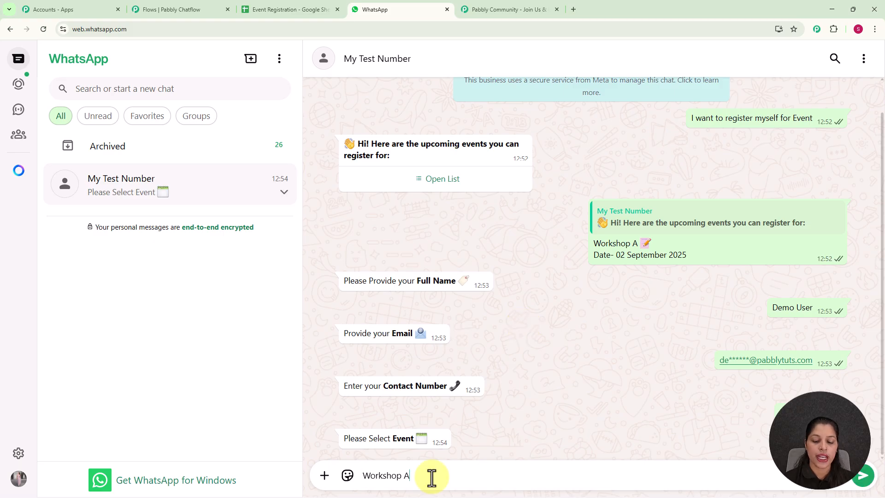
pyautogui.press('Return')
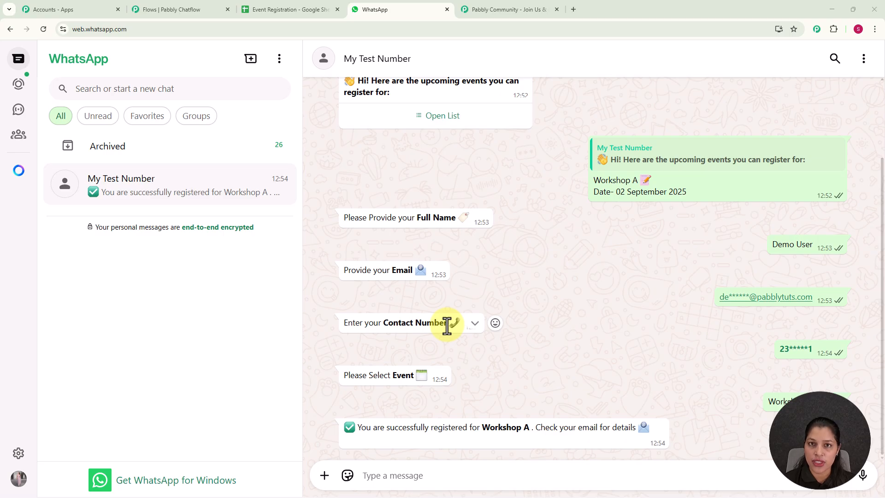
# Step: Check the Event Registration spreadsheet for the submitted registration row, then return to the WhatsApp chat
pyautogui.click(278, 2)
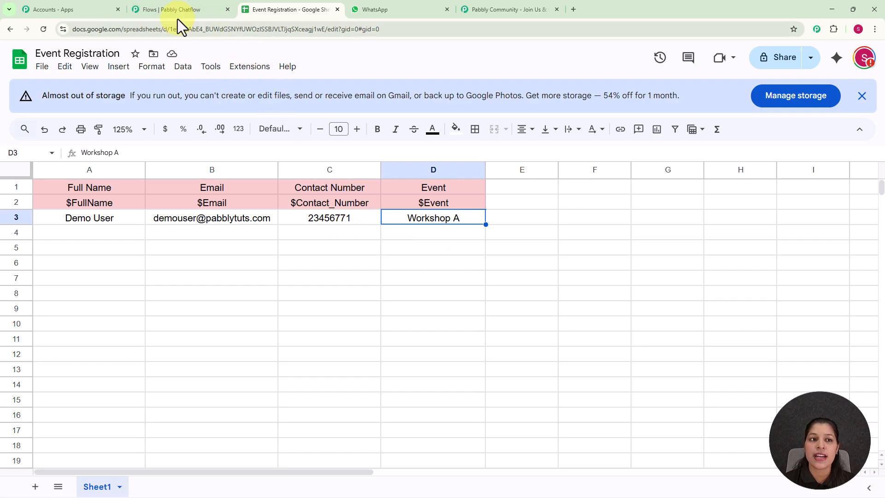
pyautogui.hotkey('ctrl', 'Tab')
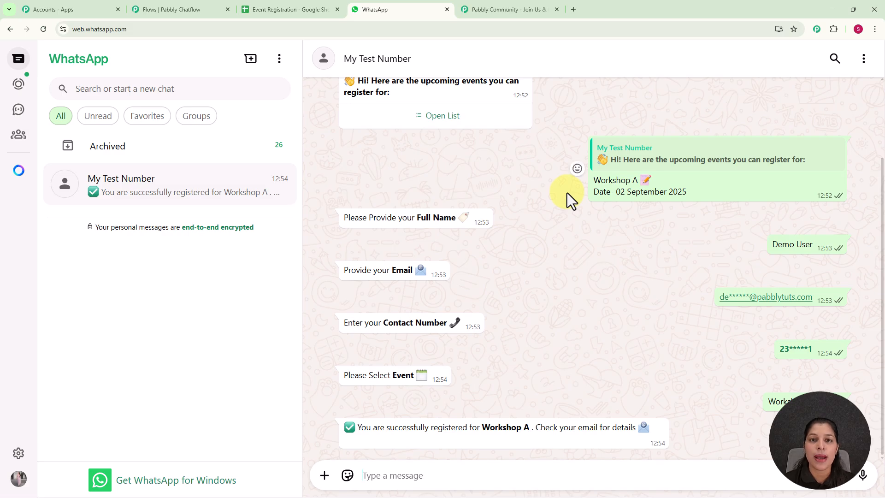
# Step: Open a new browser tab and go to pabbly.com/chatflow
pyautogui.click(574, 9)
pyautogui.click(476, 26)
pyautogui.write('pabbly.com/chatflow')
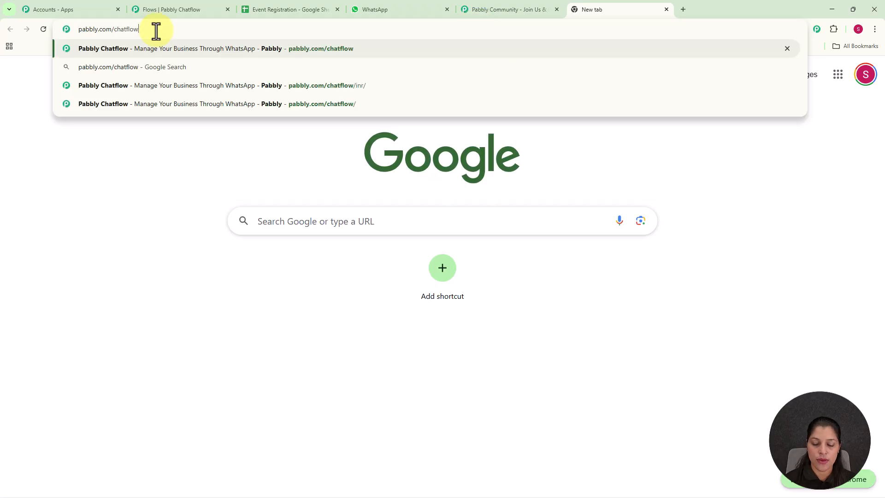
pyautogui.press('Return')
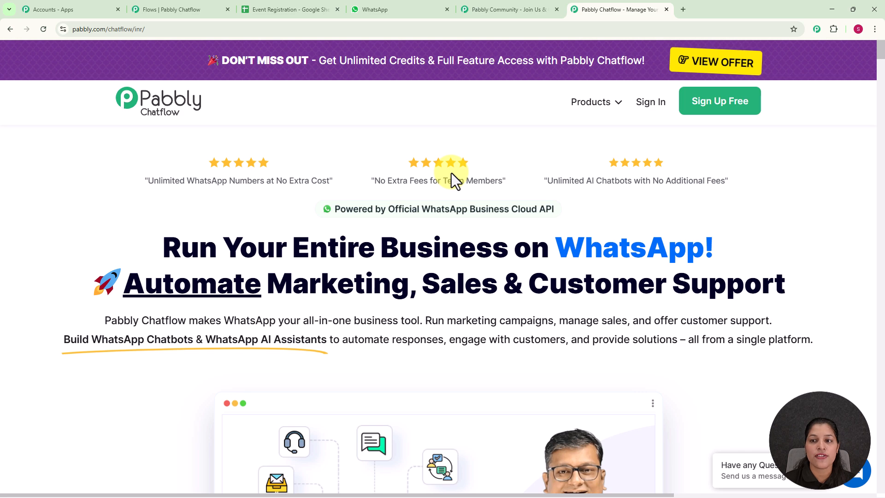
pyautogui.scroll(-4, 452, 172)
pyautogui.scroll(4, 452, 173)
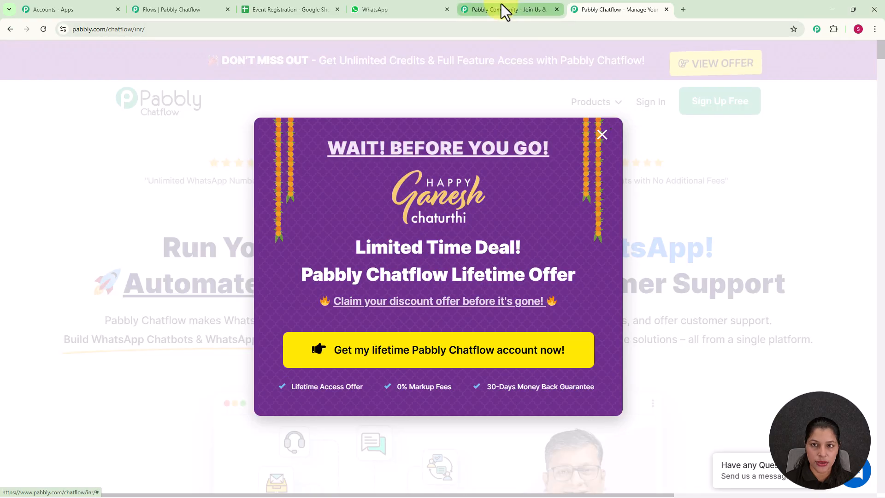
# Step: Browse through the Pabbly Community page
pyautogui.click(502, 3)
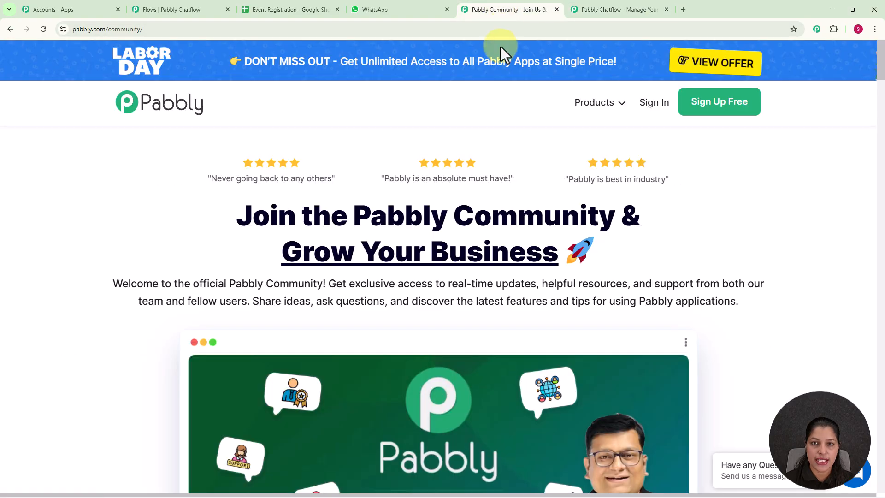
pyautogui.scroll(-5, 506, 158)
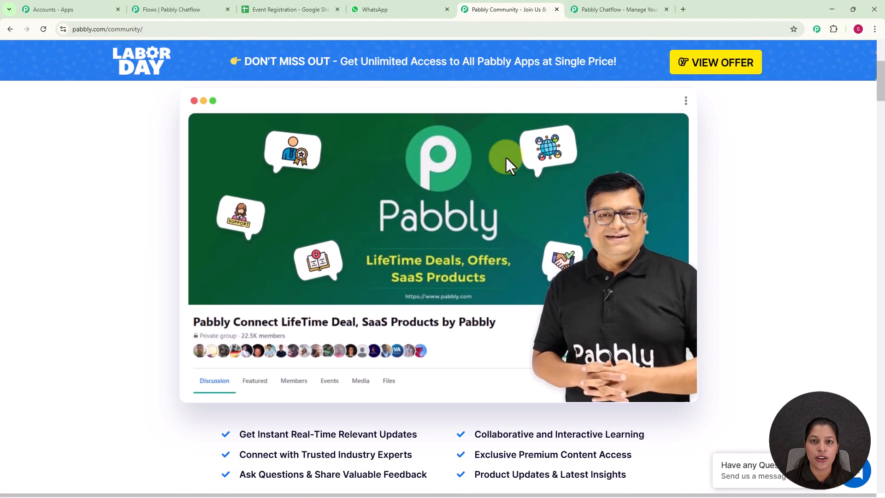
pyautogui.scroll(-8, 506, 158)
pyautogui.scroll(-6, 506, 157)
pyautogui.scroll(-3, 505, 156)
pyautogui.scroll(-3, 506, 158)
pyautogui.scroll(-4, 506, 157)
pyautogui.scroll(-4, 506, 157)
pyautogui.scroll(-3, 507, 158)
pyautogui.scroll(-5, 506, 158)
pyautogui.scroll(-4, 506, 158)
pyautogui.scroll(-5, 505, 158)
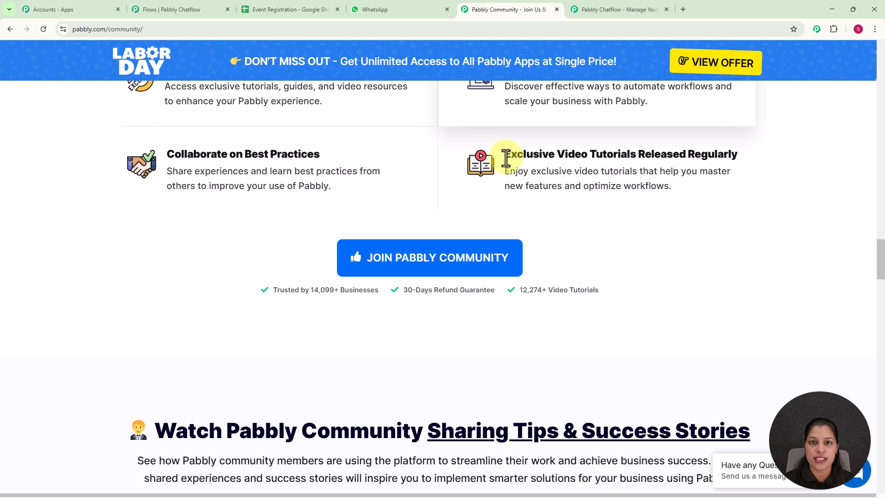
pyautogui.scroll(-9, 506, 158)
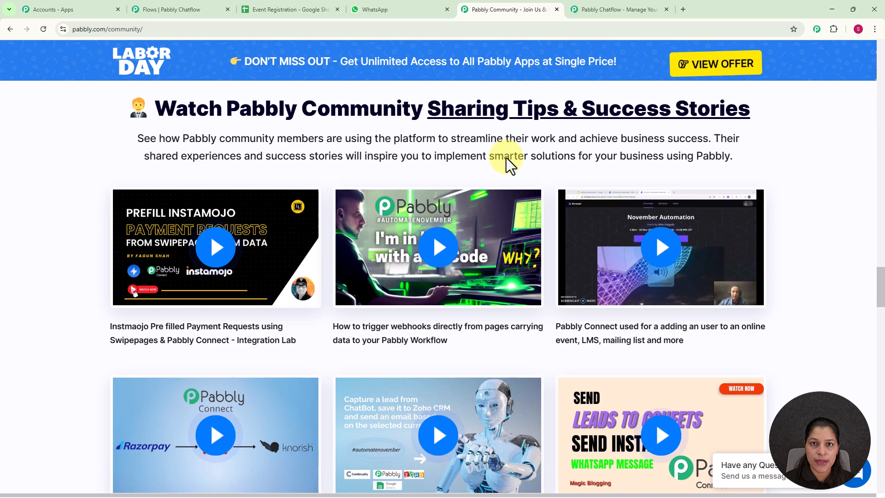
pyautogui.scroll(-7, 506, 157)
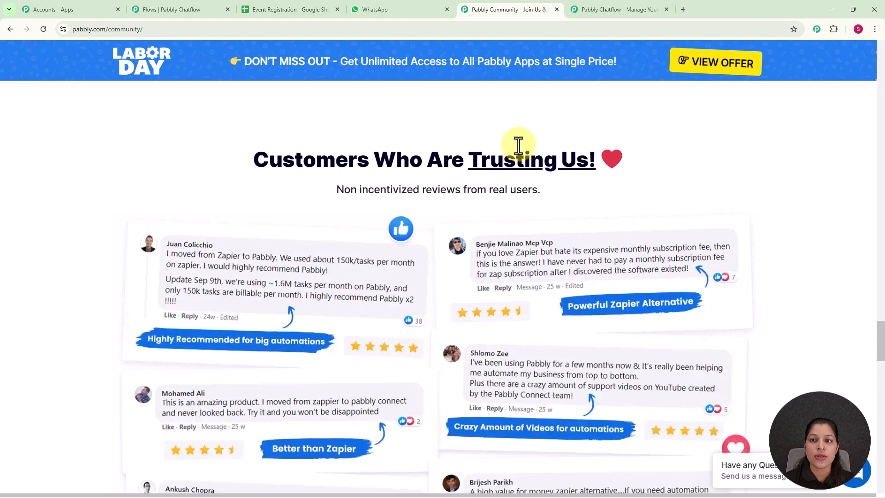
# Step: Sign in from the Pabbly Chatflow page and access Pabbly Chatflow from the apps list
pyautogui.click(587, 8)
pyautogui.click(602, 135)
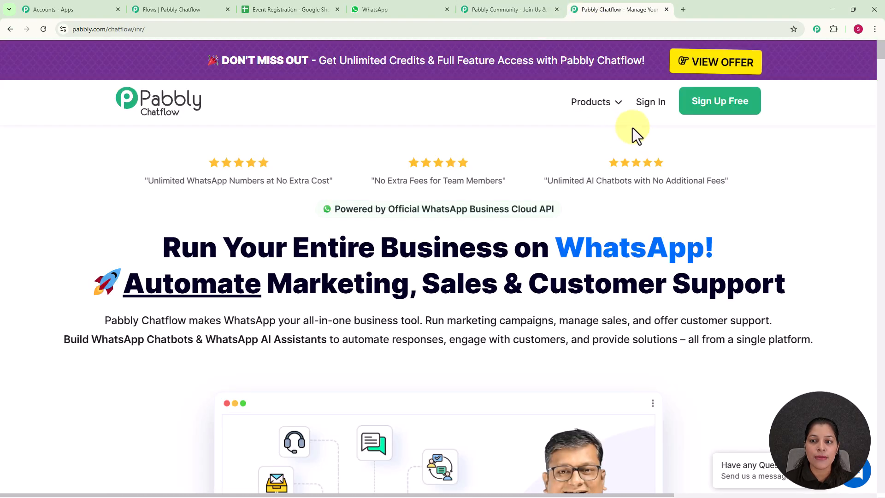
pyautogui.click(647, 110)
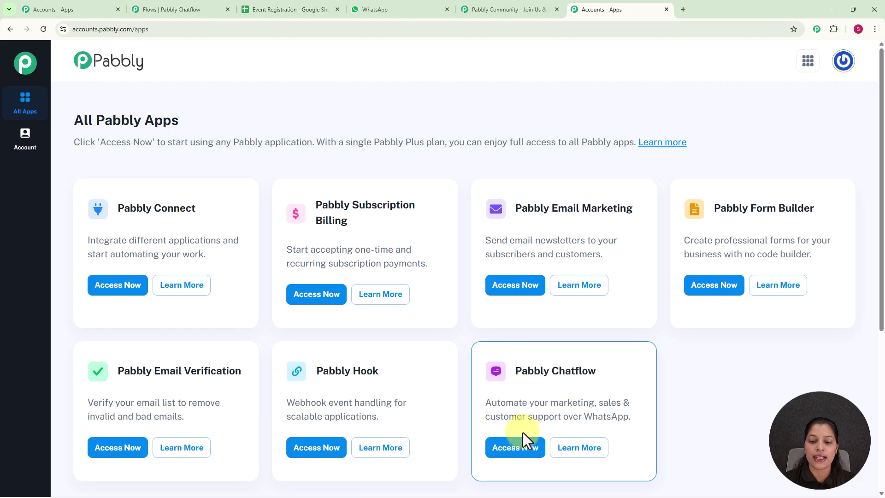
pyautogui.click(522, 454)
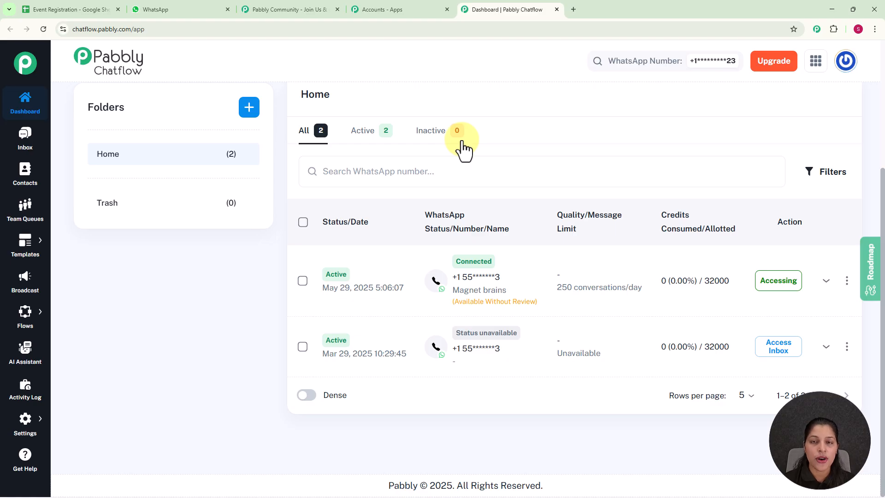
# Step: Open the Add WhatsApp Number options on the dashboard and close them without choosing one
pyautogui.scroll(4, 463, 150)
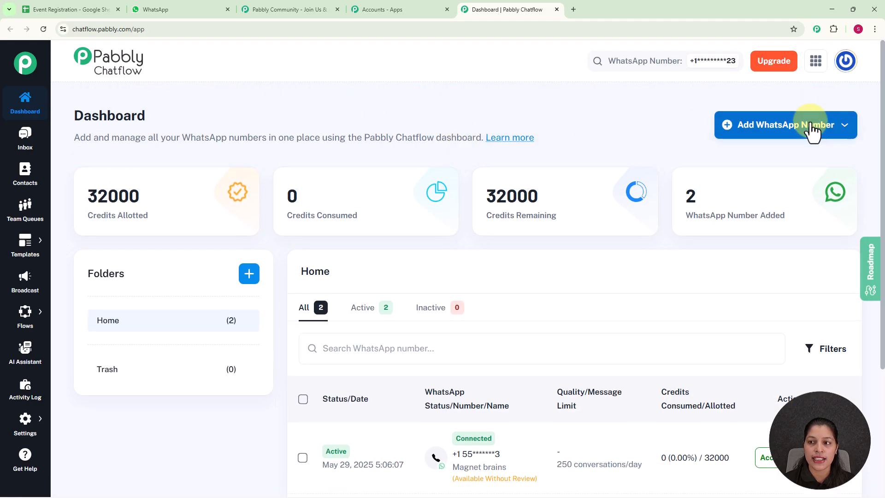
pyautogui.click(813, 131)
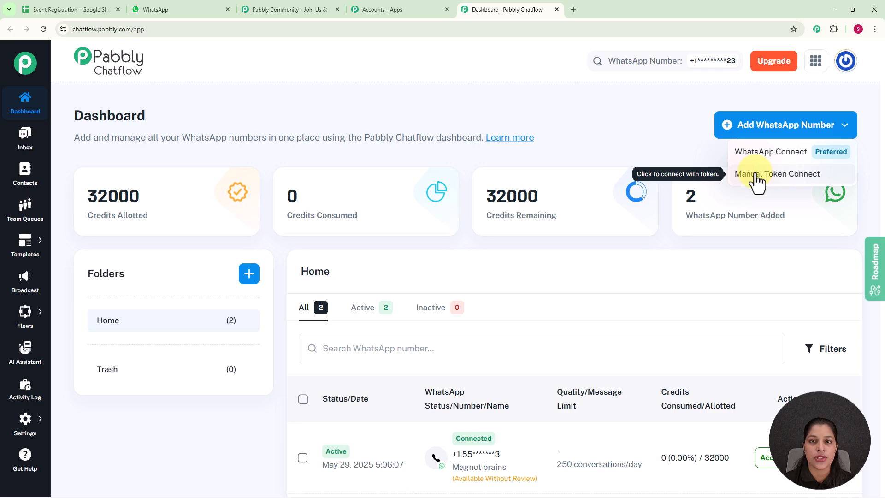
pyautogui.click(666, 153)
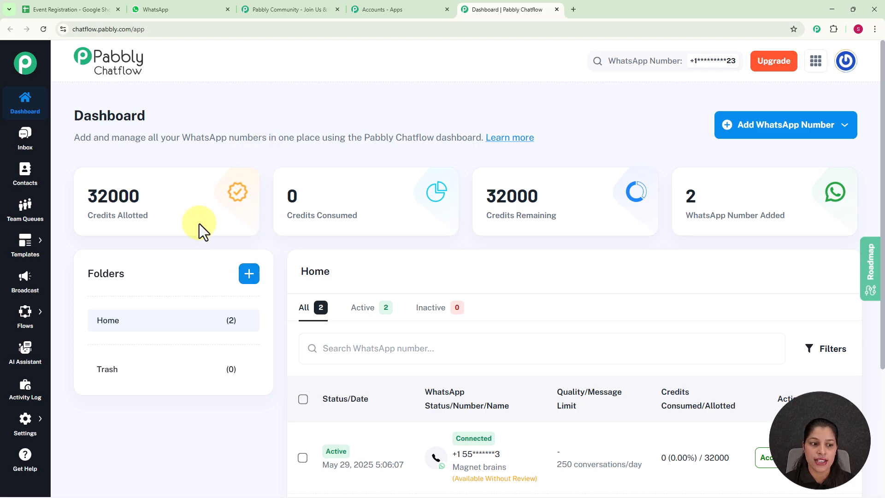
# Step: Go to the Flow Builder and add a new flow
pyautogui.moveTo(28, 316)
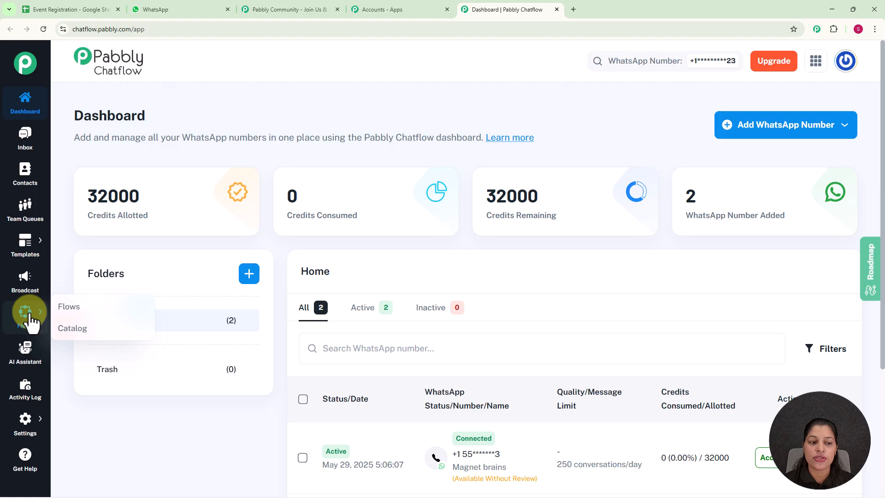
pyautogui.click(29, 318)
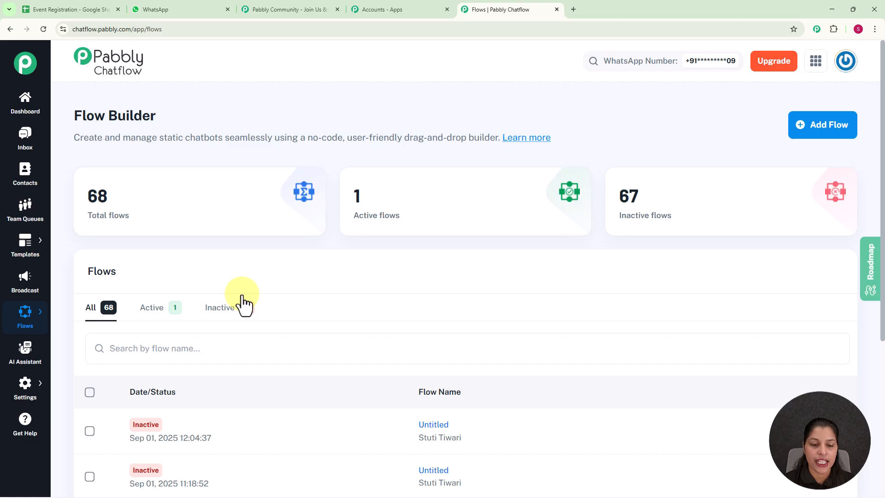
pyautogui.scroll(-5, 247, 322)
pyautogui.scroll(5, 256, 371)
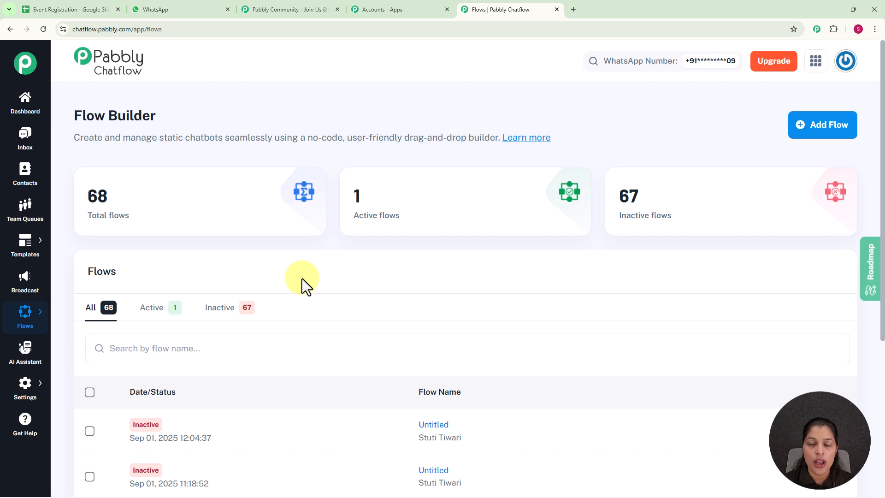
pyautogui.click(813, 131)
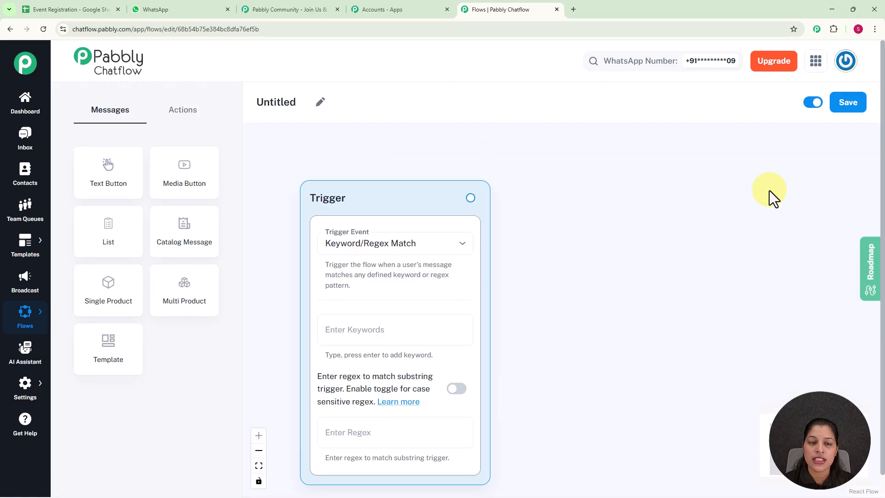
# Step: Rename the new flow to Automate Event Registration
pyautogui.click(315, 103)
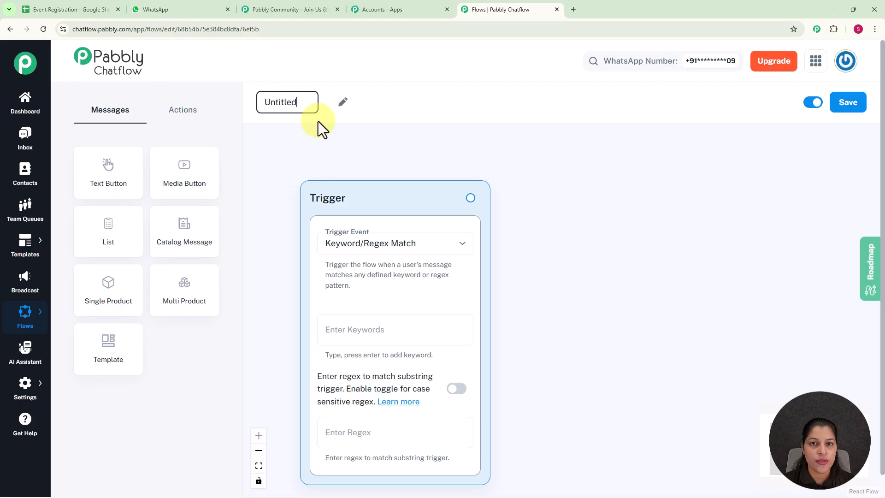
pyautogui.hotkey('ctrl', 'a')
pyautogui.write('Automate Event Registration')
pyautogui.press('Return')
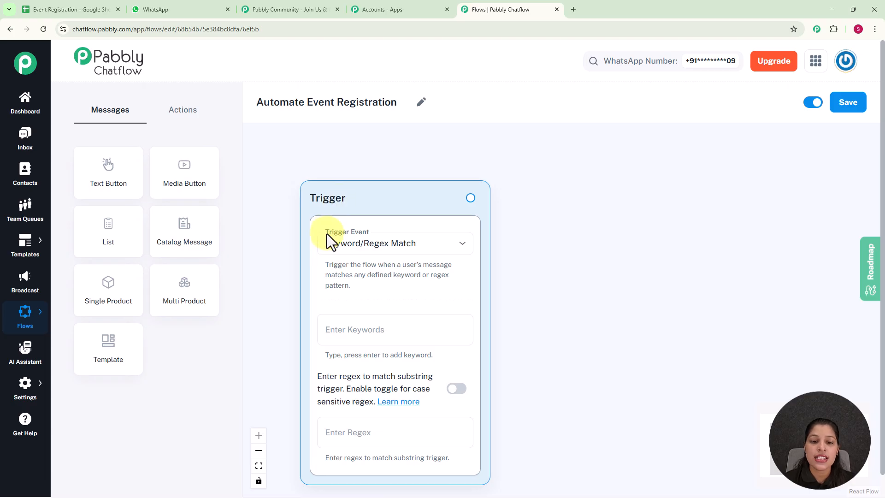
# Step: Set the trigger event to Keyword/Regex Match and add the keyword Event Registration
pyautogui.click(381, 244)
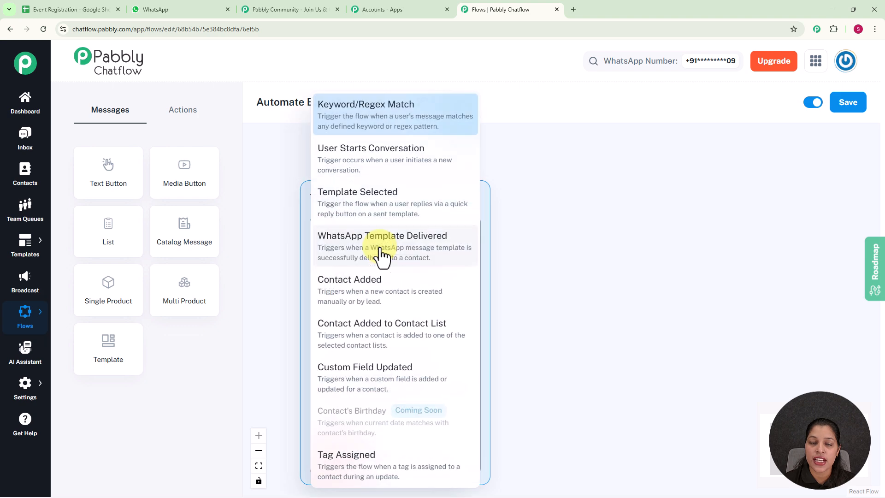
pyautogui.click(377, 121)
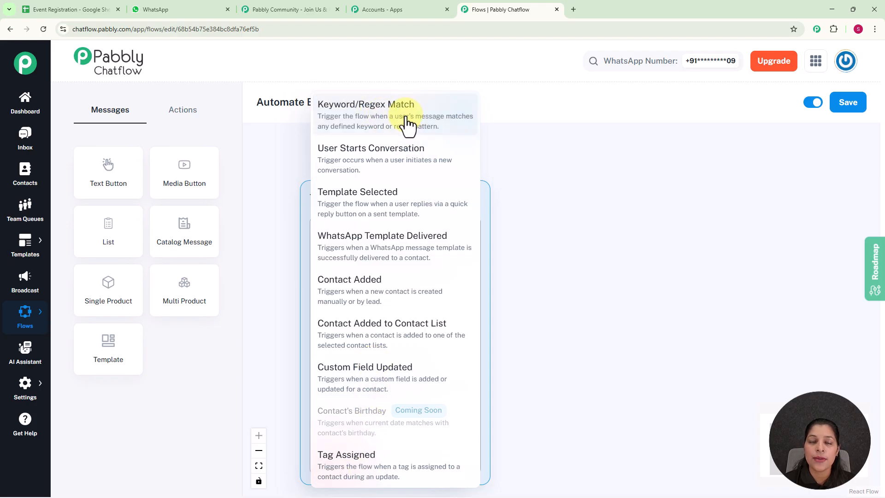
pyautogui.click(549, 191)
pyautogui.moveTo(545, 289); pyautogui.dragTo(538, 244)
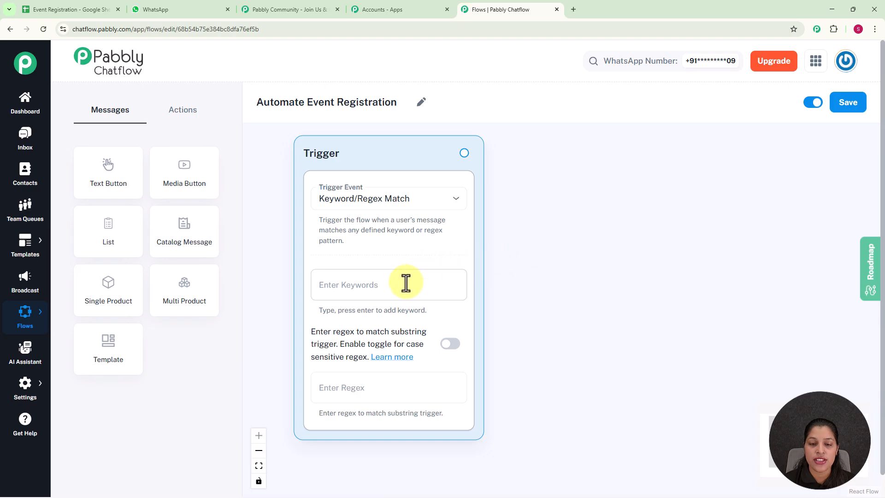
pyautogui.click(406, 284)
pyautogui.write('Event Registration')
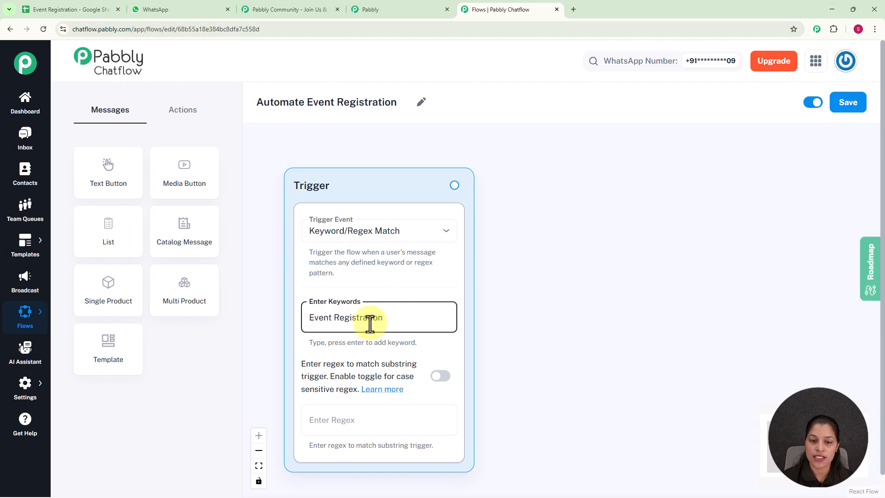
pyautogui.press('Return')
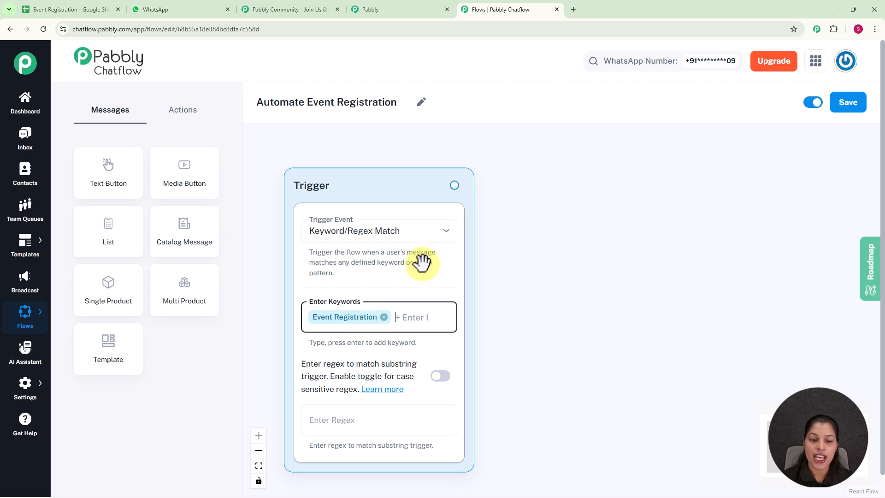
# Step: Enter the regex [\s\S]+ in the trigger's regex field
pyautogui.moveTo(530, 274); pyautogui.dragTo(484, 234)
pyautogui.scroll(-3, 519, 255)
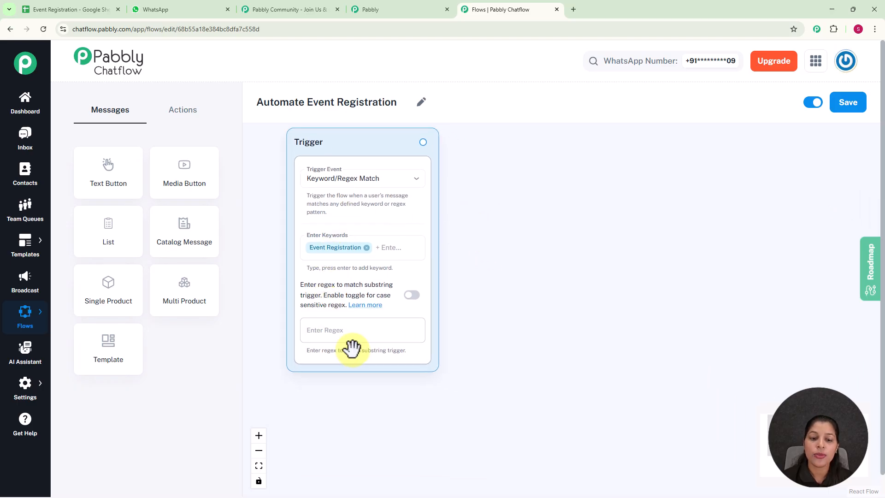
pyautogui.click(360, 332)
pyautogui.write('[\\s\\S')
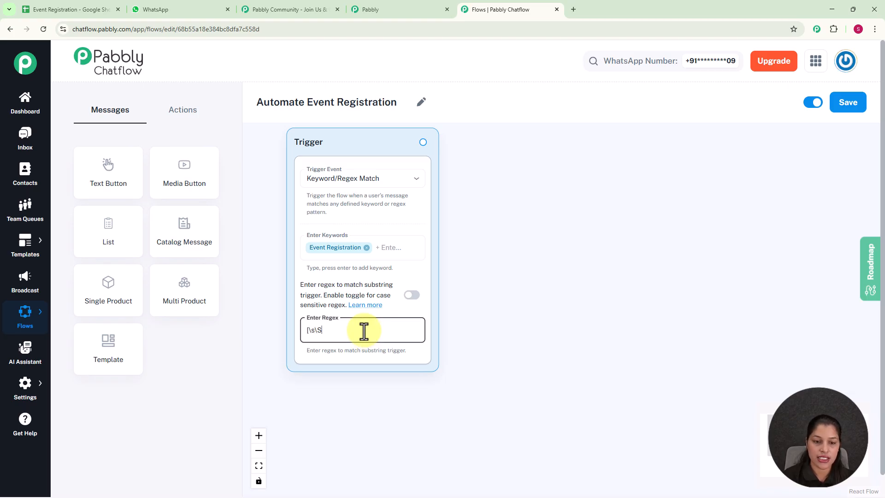
pyautogui.write(']+')
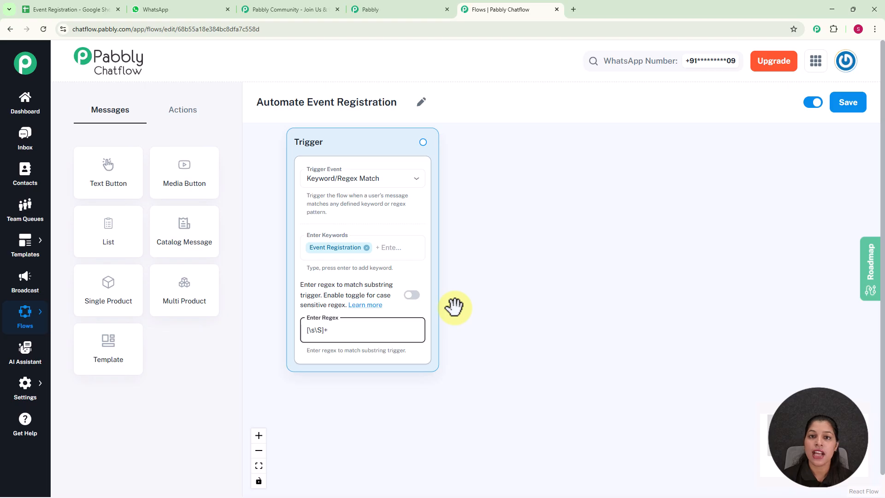
# Step: Attach a List message node to the trigger's output
pyautogui.scroll(-1, 486, 262)
pyautogui.moveTo(486, 263); pyautogui.dragTo(473, 272)
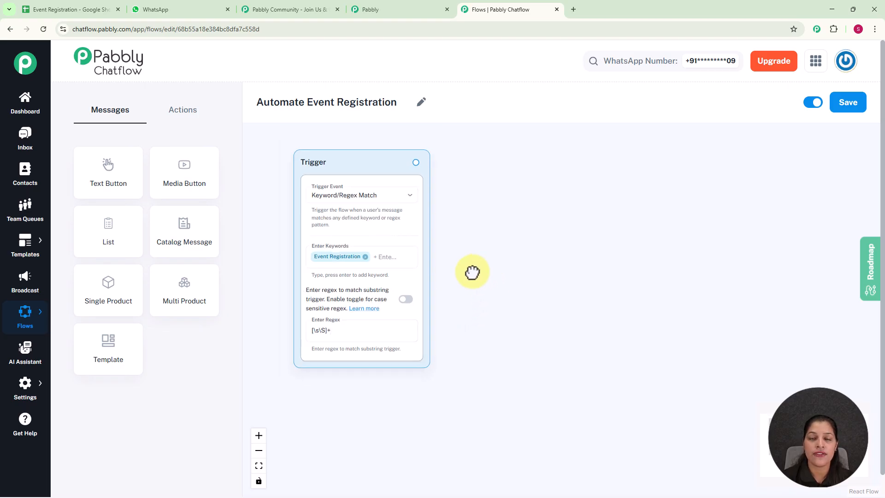
pyautogui.moveTo(423, 172); pyautogui.dragTo(533, 213)
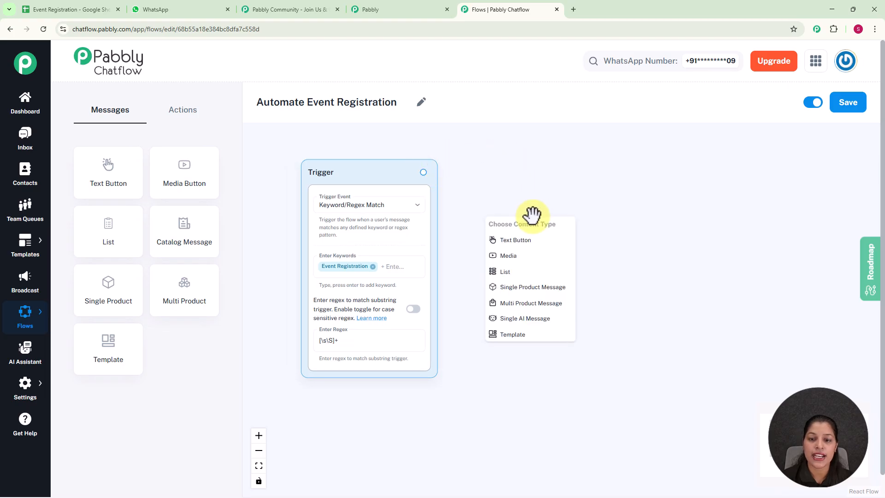
pyautogui.click(505, 273)
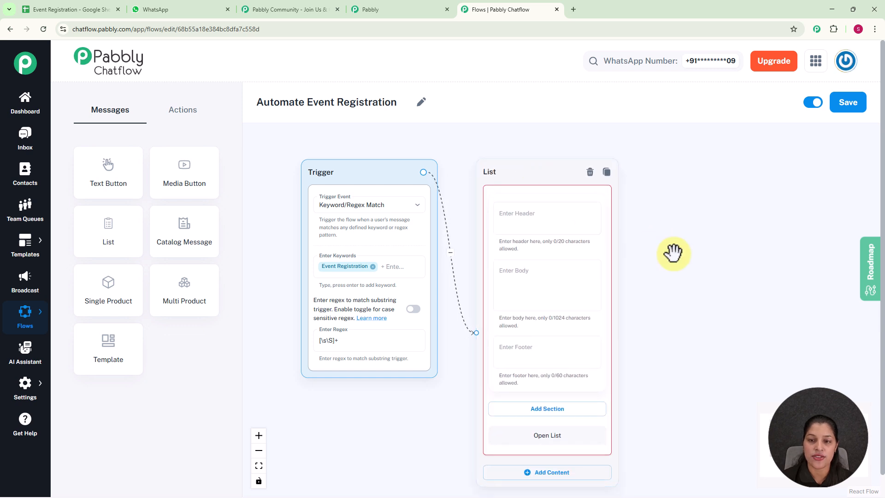
# Step: Paste the list body text "*Hi! Here are the upcoming events you can register for*"
pyautogui.moveTo(672, 251); pyautogui.dragTo(605, 211)
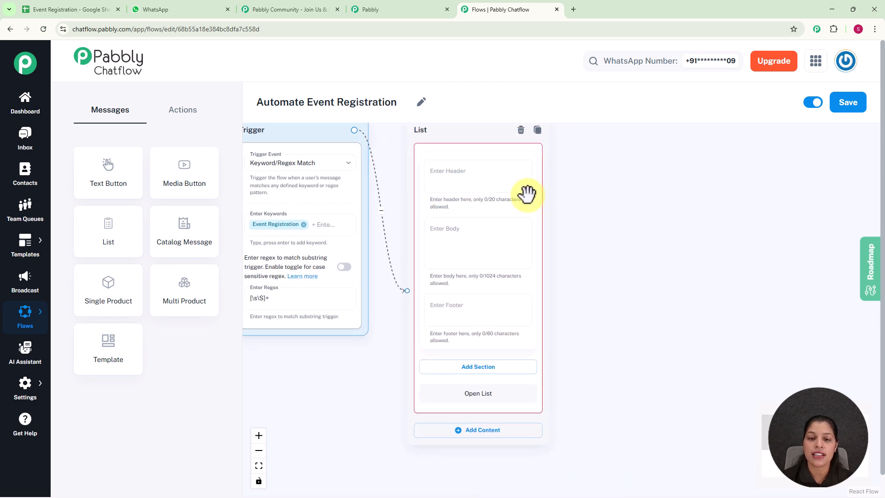
pyautogui.click(483, 248)
pyautogui.write('👋 *Hi! Here are the upcoming events you can register for*:')
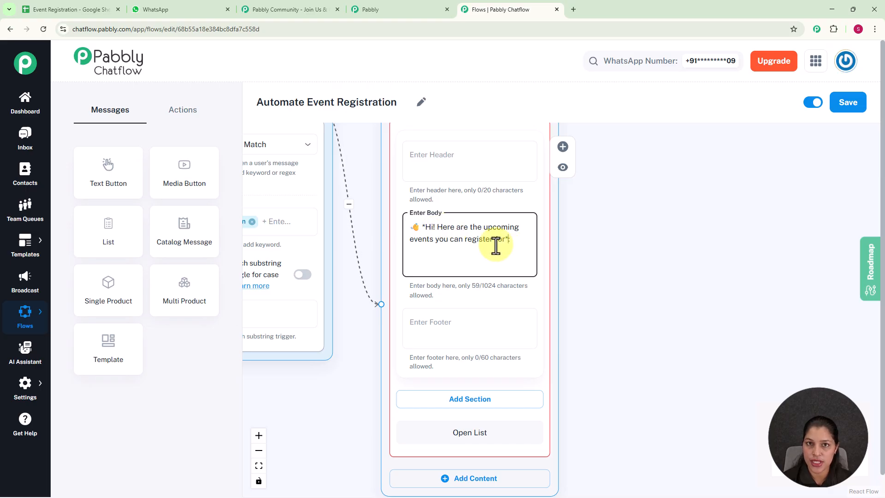
# Step: Add a section to the list and title it Events
pyautogui.scroll(-3, 495, 246)
pyautogui.moveTo(661, 258); pyautogui.dragTo(564, 221)
pyautogui.click(411, 299)
pyautogui.moveTo(546, 277); pyautogui.dragTo(608, 197)
pyautogui.scroll(1, 518, 253)
pyautogui.click(429, 230)
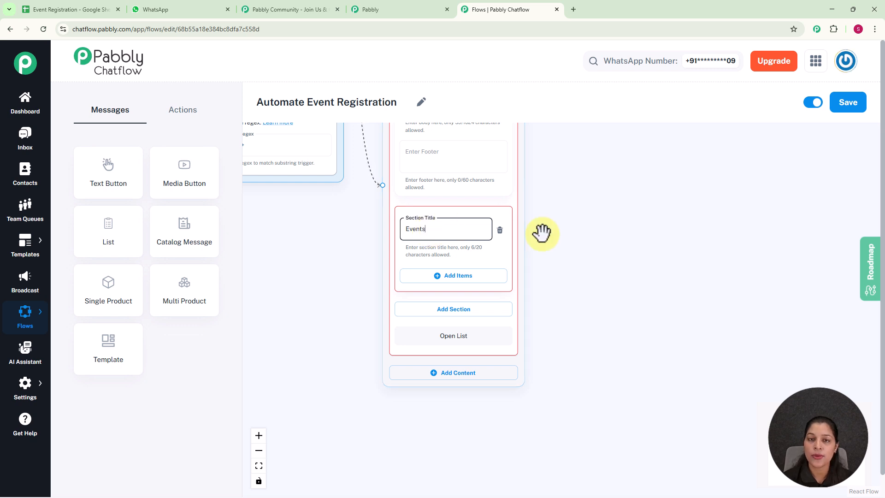
pyautogui.click(588, 251)
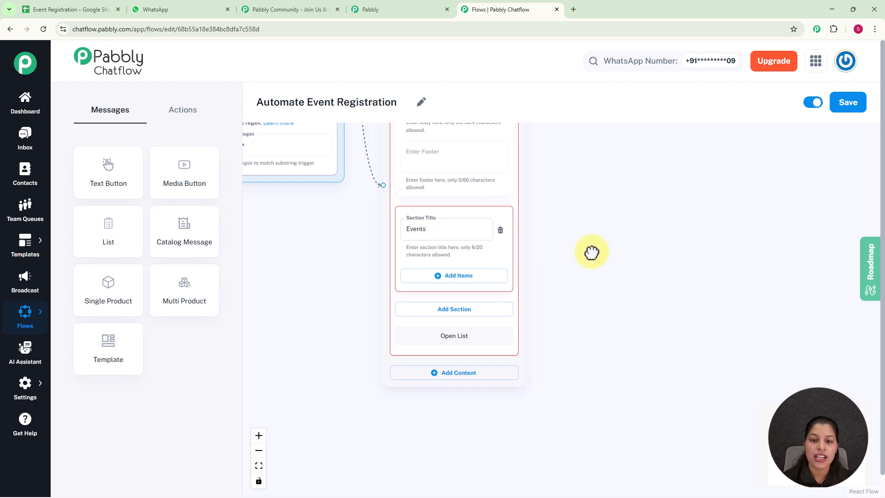
# Step: Add a list item titled Workshop A with the description Date-02 September 2025
pyautogui.scroll(-2, 590, 253)
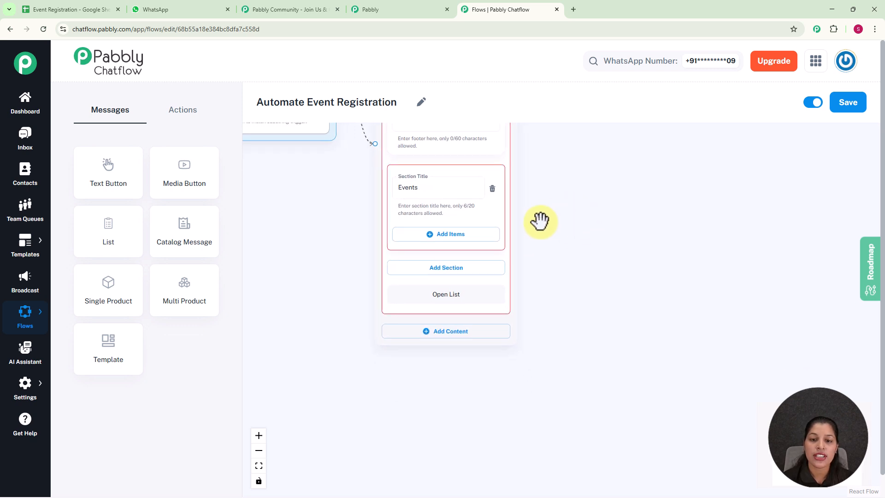
pyautogui.click(450, 235)
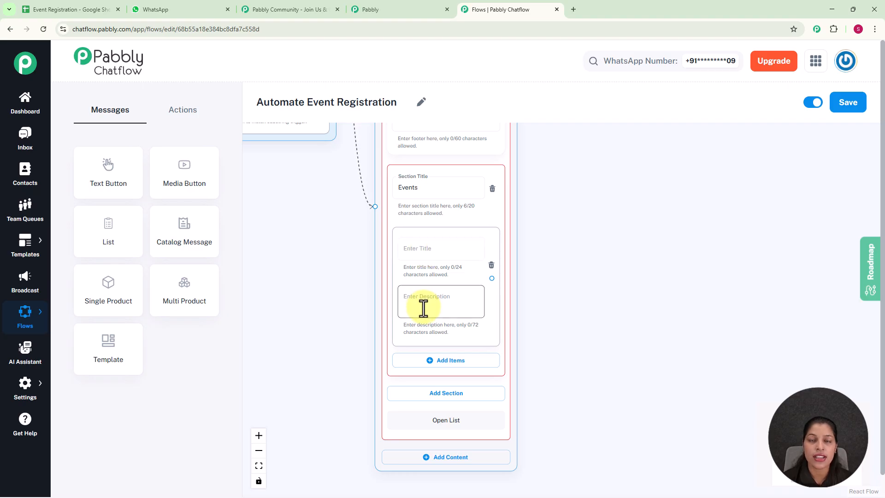
pyautogui.click(424, 249)
pyautogui.scroll(2, 425, 249)
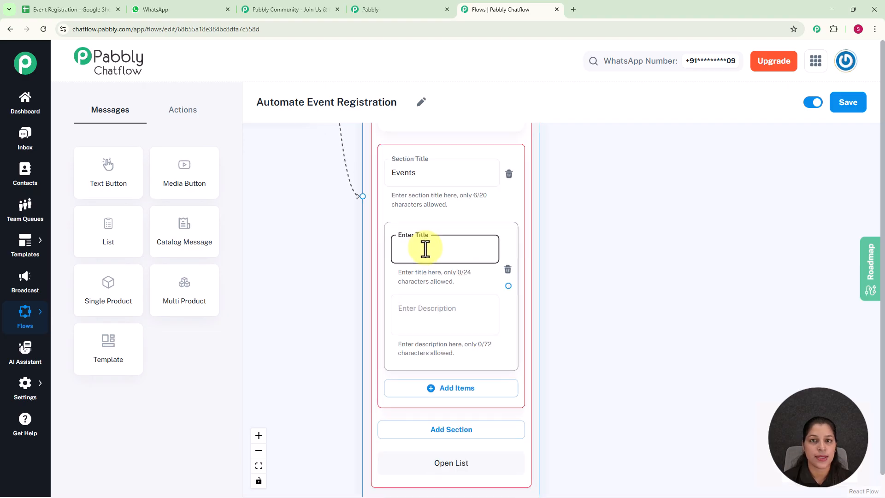
pyautogui.write('Workshop A 📝')
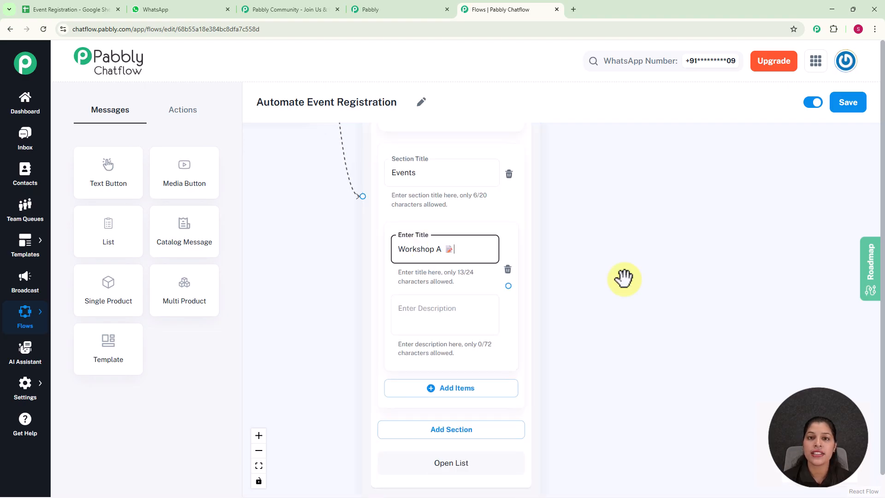
pyautogui.click(399, 305)
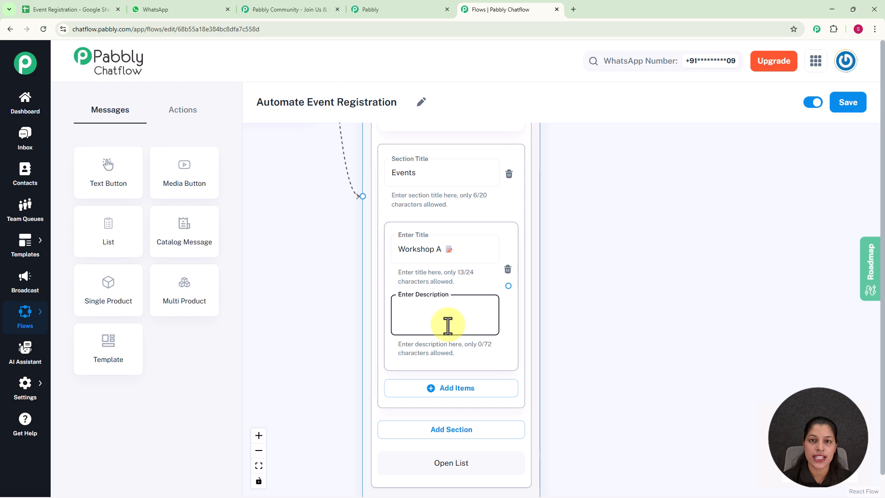
pyautogui.write('Date-02 September 2025')
pyautogui.moveTo(594, 297); pyautogui.dragTo(574, 214)
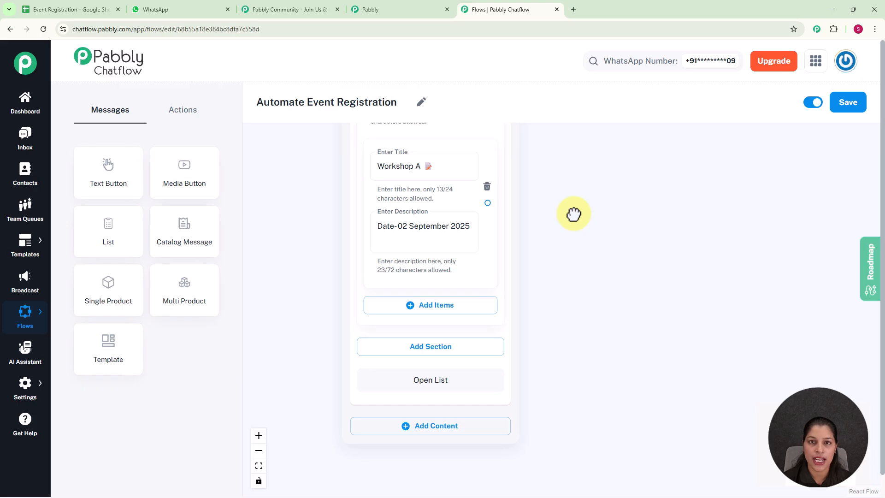
# Step: Add items Seminar B (Date-05 Septemer 2025) and Webinar C (Date-10 September 2025) to the Events section
pyautogui.click(442, 309)
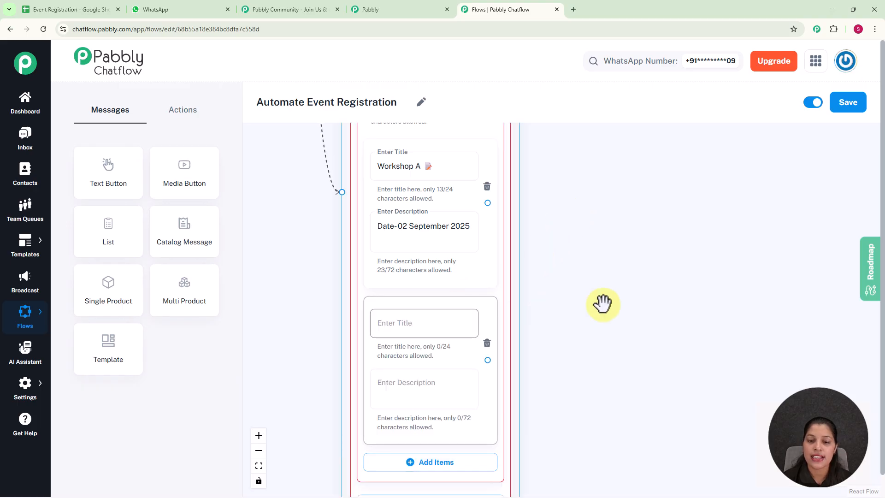
pyautogui.moveTo(621, 304); pyautogui.dragTo(598, 185)
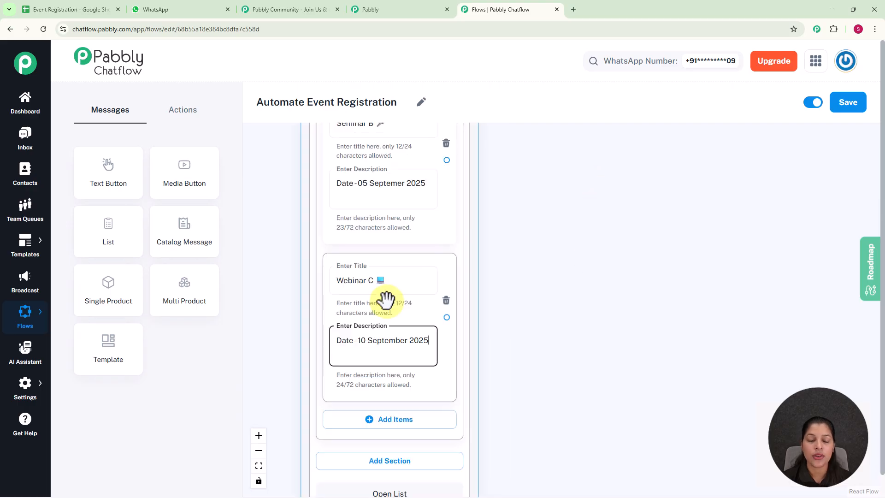
pyautogui.scroll(-3, 425, 293)
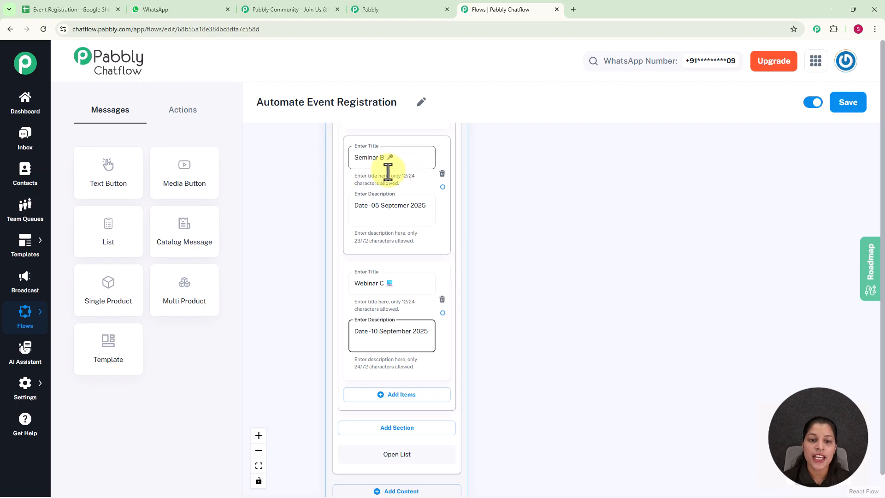
pyautogui.scroll(1, 340, 295)
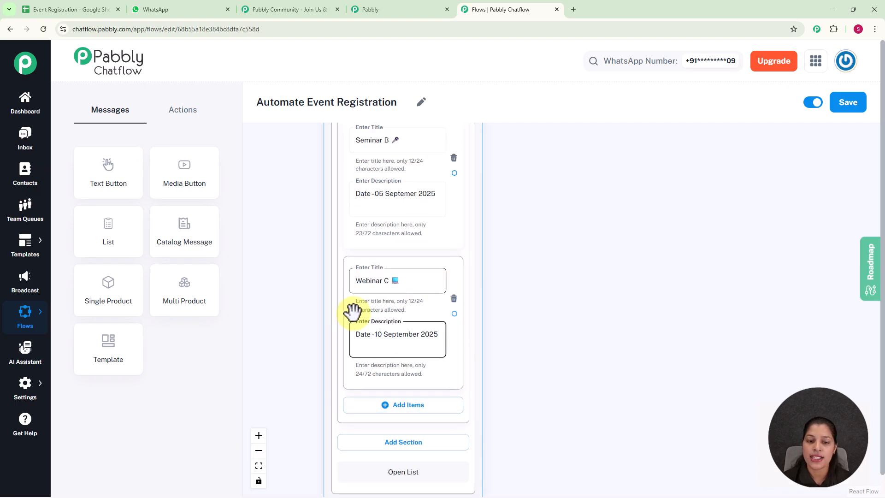
pyautogui.scroll(-3, 465, 259)
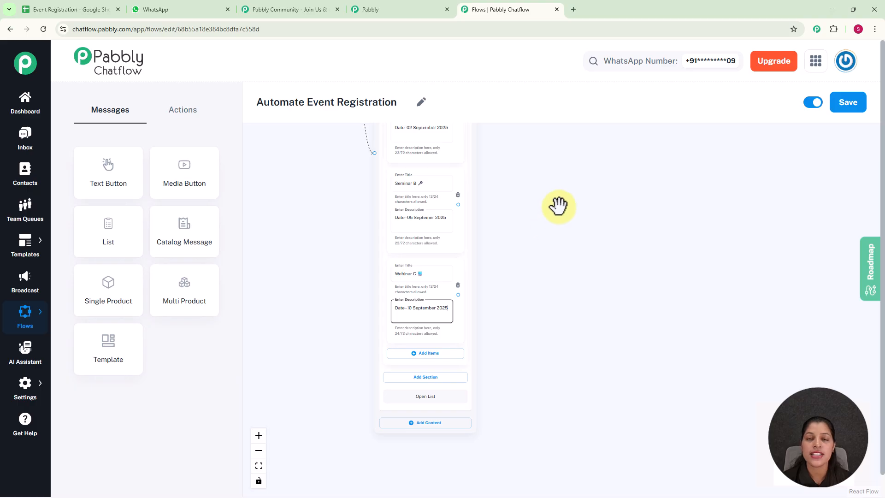
pyautogui.moveTo(520, 270); pyautogui.dragTo(502, 302)
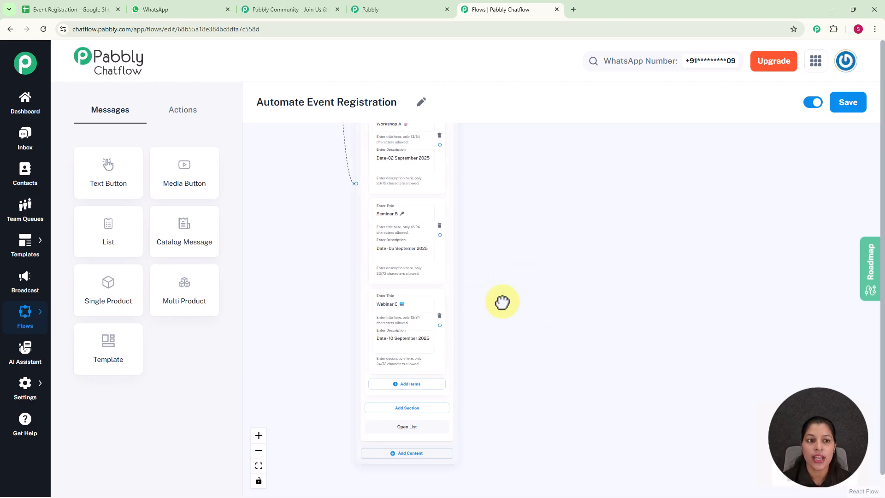
# Step: Add an Ask Question action node to the canvas beside the list
pyautogui.click(181, 119)
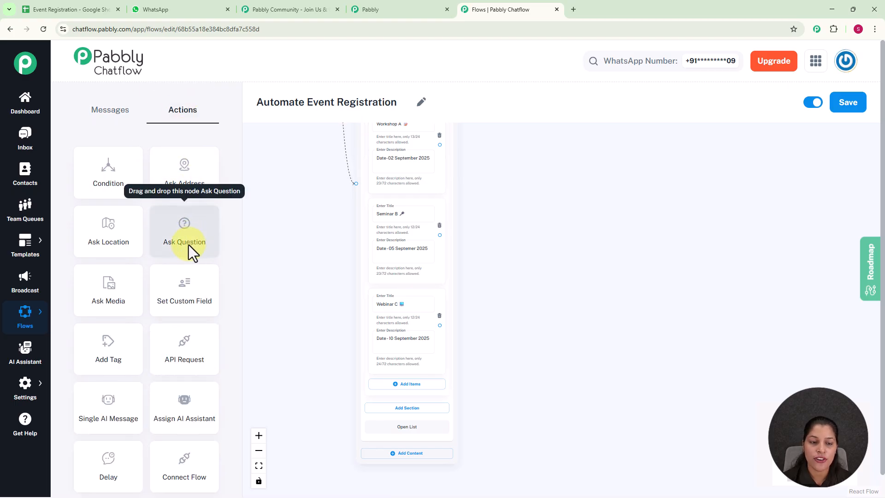
pyautogui.scroll(-3, 302, 223)
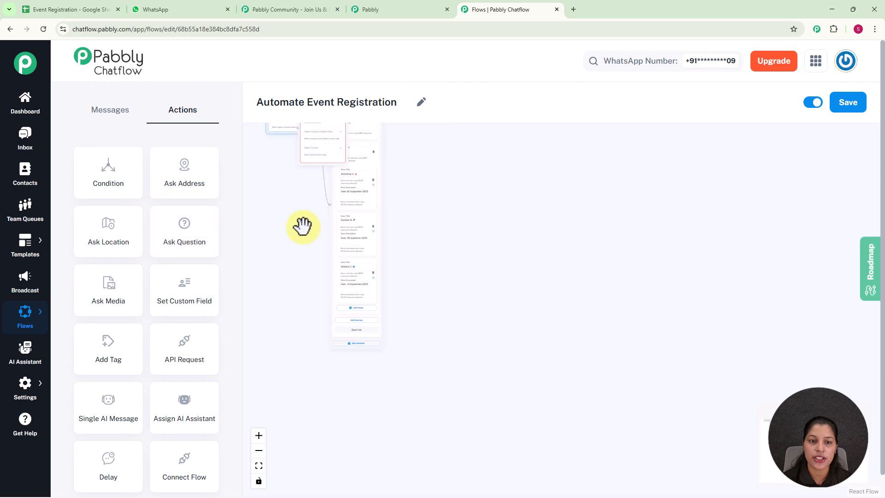
pyautogui.moveTo(339, 159); pyautogui.dragTo(468, 261)
pyautogui.scroll(1, 435, 154)
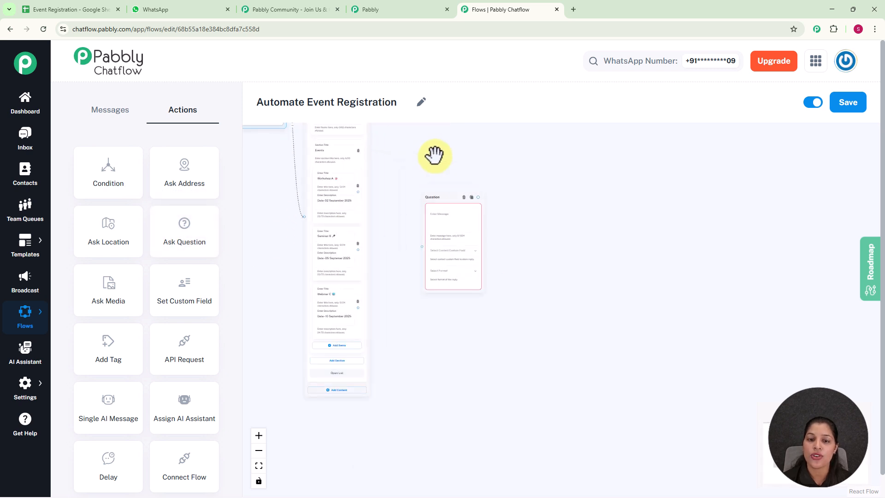
# Step: Connect the event list items' outputs to the Question node's input
pyautogui.scroll(2, 436, 158)
pyautogui.scroll(1, 433, 160)
pyautogui.moveTo(424, 164); pyautogui.dragTo(498, 154)
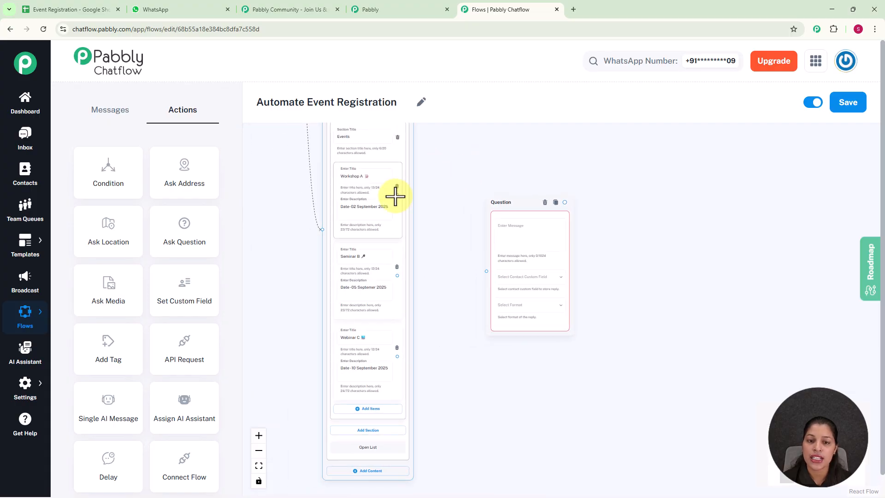
pyautogui.moveTo(397, 194); pyautogui.dragTo(488, 270)
pyautogui.moveTo(397, 275); pyautogui.dragTo(489, 269)
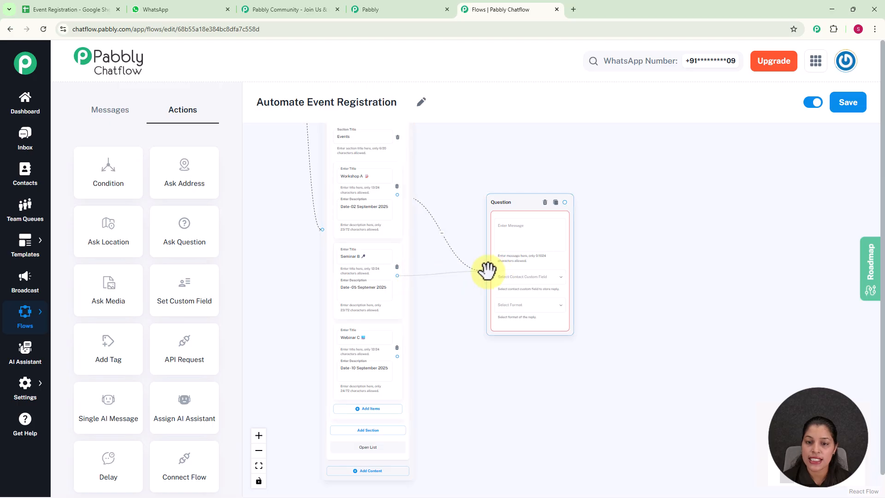
# Step: Enter the question message "Please Provide your Full Name", store the reply in the FullName custom field, and set format to Any
pyautogui.click(530, 225)
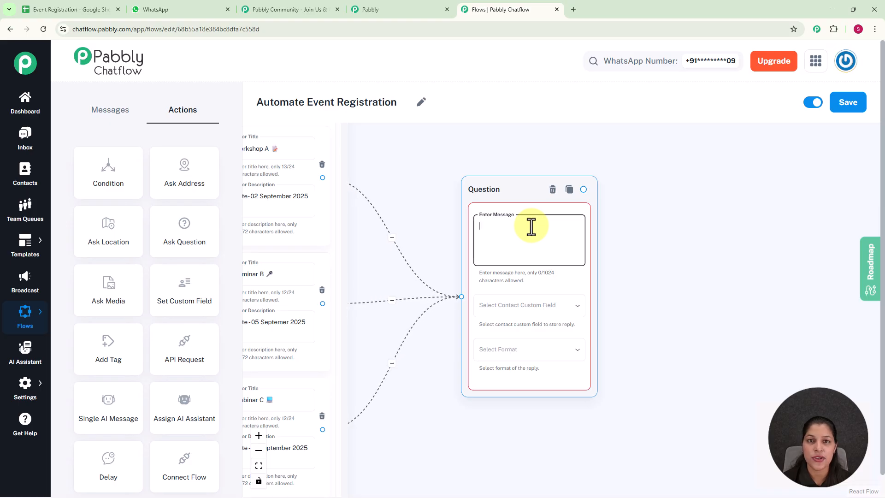
pyautogui.write('Please Provide your Full Name ✍')
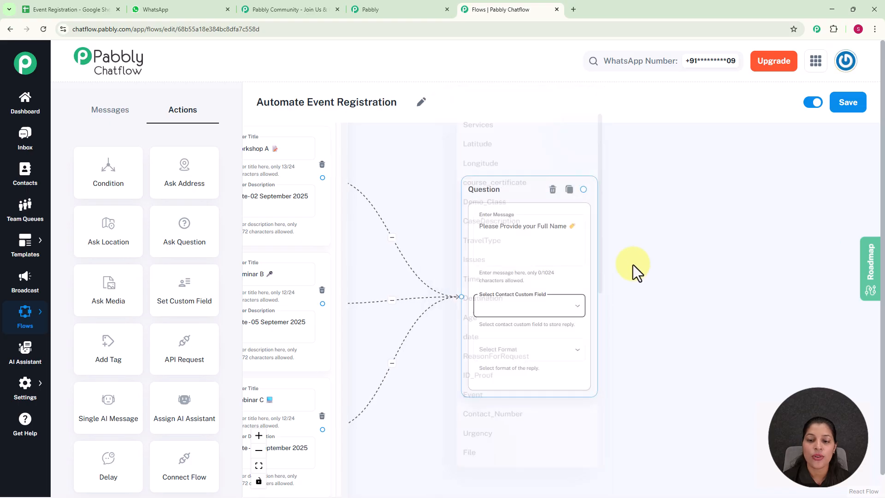
pyautogui.click(524, 317)
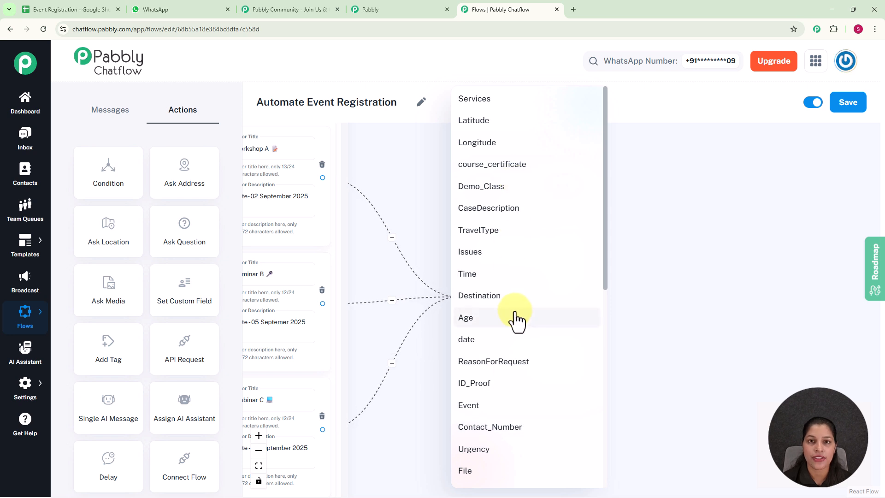
pyautogui.click(429, 200)
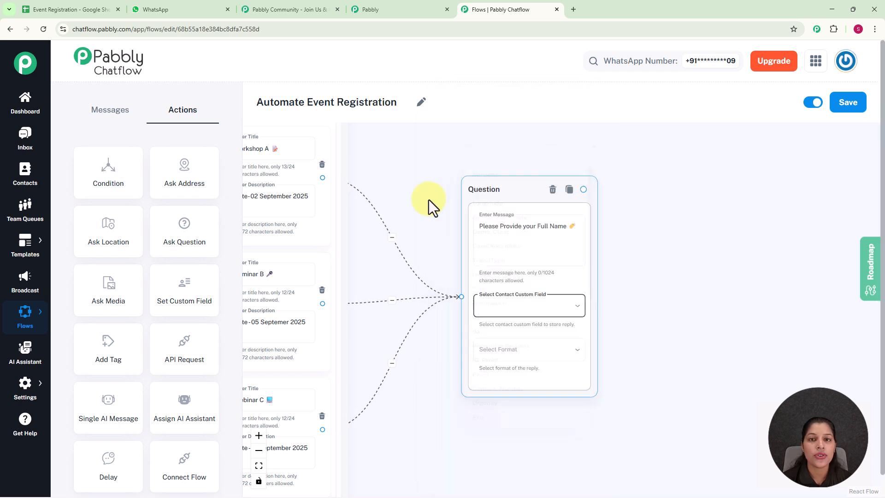
pyautogui.moveTo(29, 389)
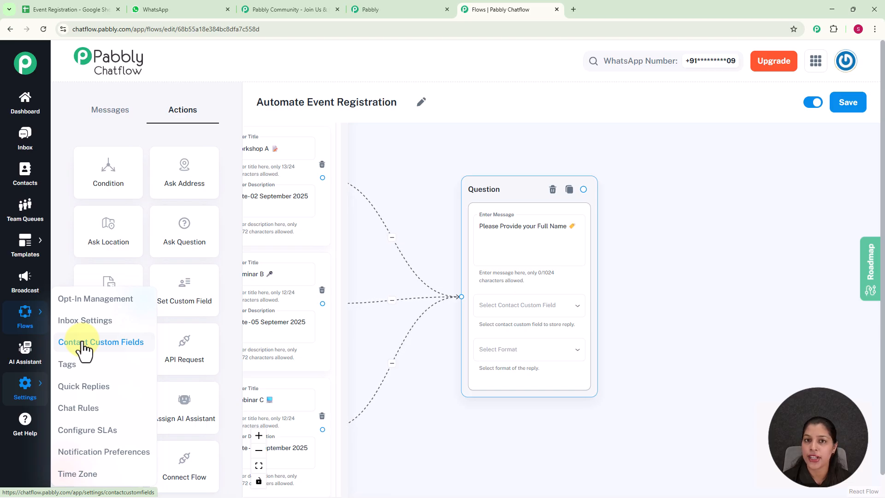
pyautogui.click(496, 314)
pyautogui.scroll(-5, 502, 323)
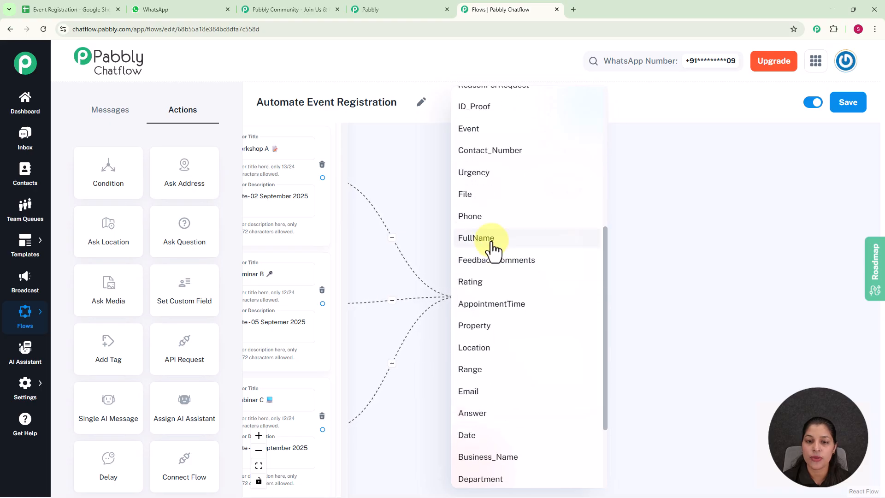
pyautogui.click(499, 237)
pyautogui.click(519, 352)
pyautogui.click(462, 346)
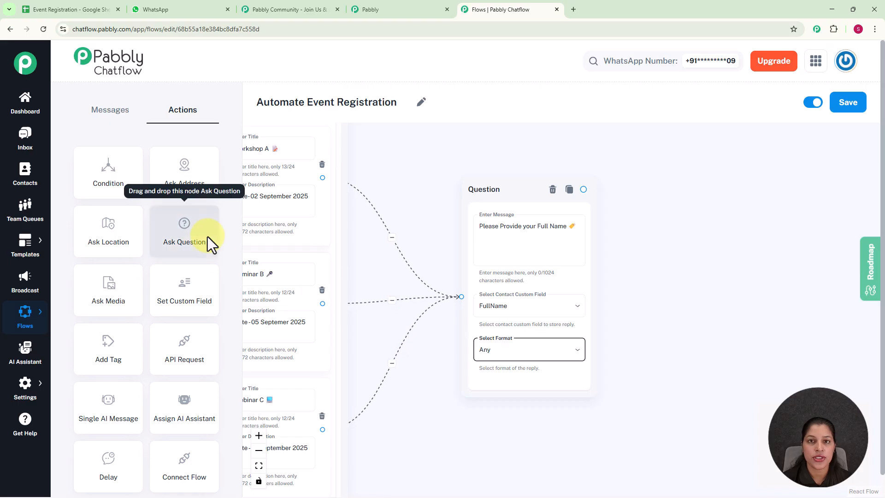
# Step: Add a second Ask Question node asking "Provide your Email", saving to Email with the Email reply format
pyautogui.moveTo(208, 237); pyautogui.dragTo(809, 247)
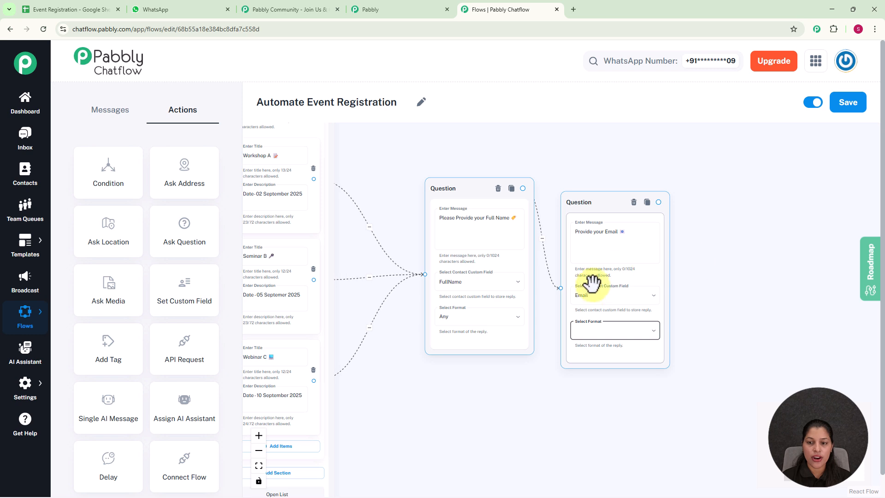
pyautogui.click(615, 331)
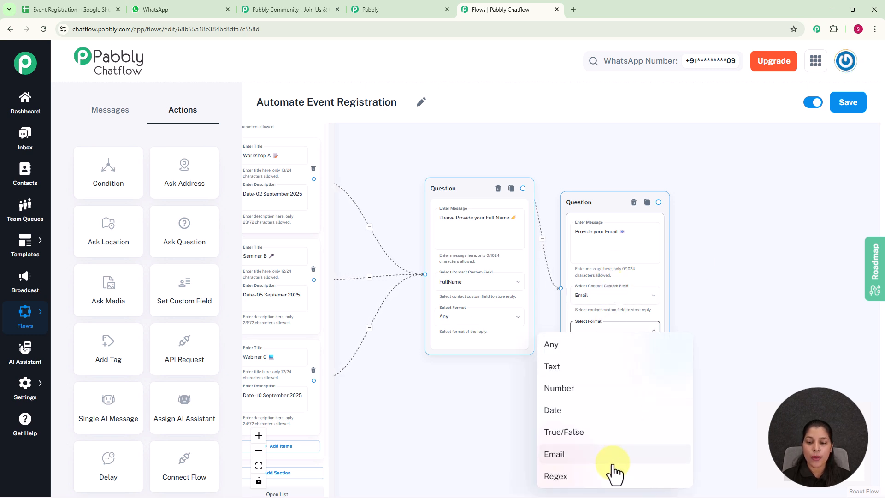
pyautogui.click(615, 466)
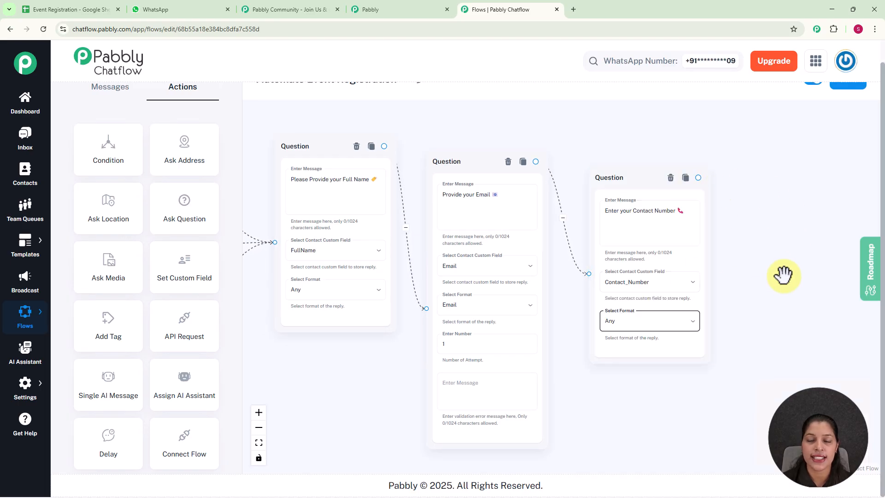
# Step: Add an API Request action node after the "Please Select Event" question and connect the question's output to it
pyautogui.moveTo(783, 275); pyautogui.dragTo(662, 233)
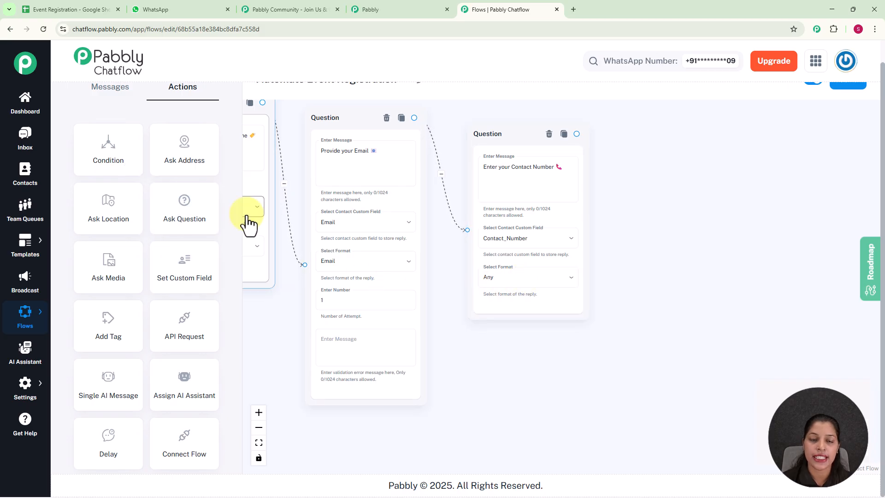
pyautogui.scroll(-4, 265, 212)
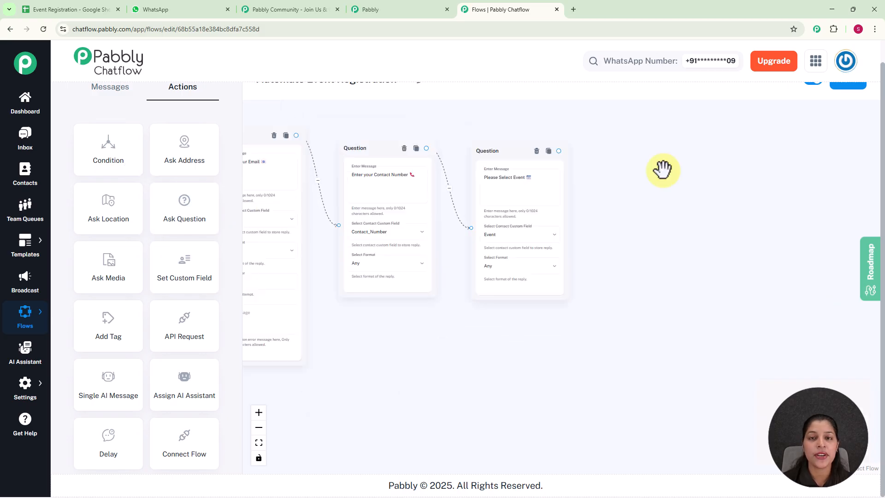
pyautogui.scroll(3, 662, 170)
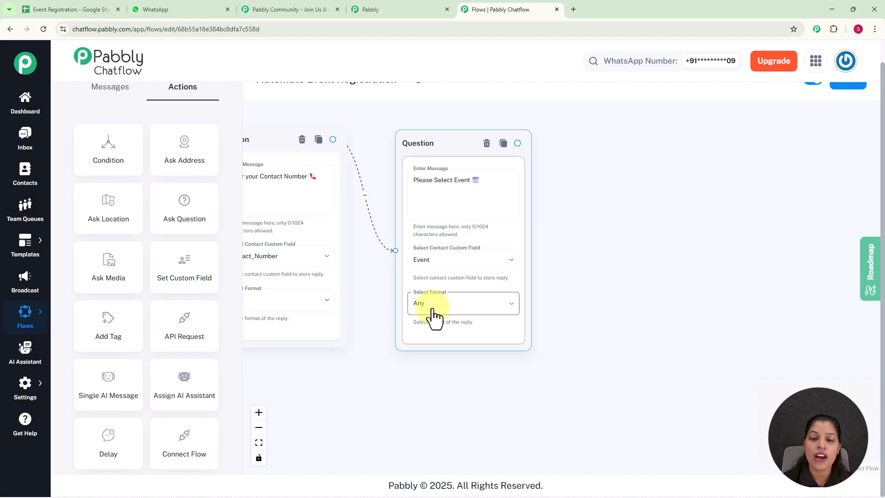
pyautogui.scroll(-4, 583, 310)
pyautogui.scroll(-1, 480, 171)
pyautogui.moveTo(480, 172); pyautogui.dragTo(539, 170)
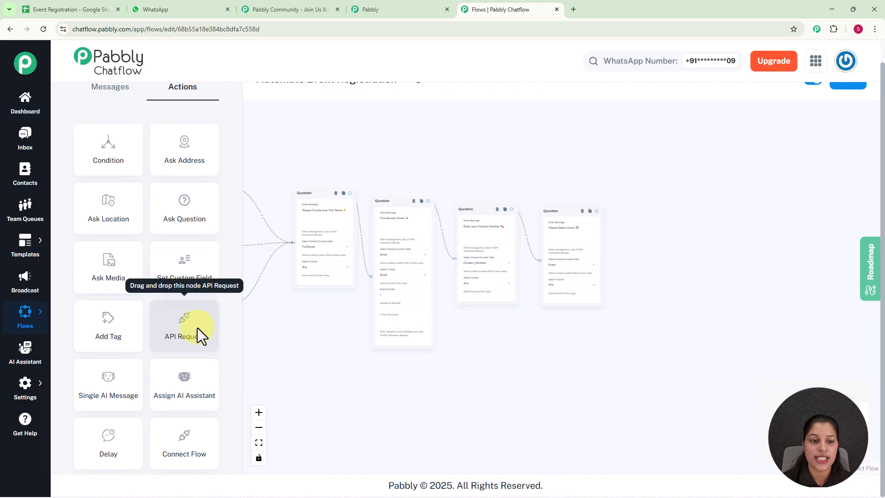
pyautogui.scroll(-5, 327, 158)
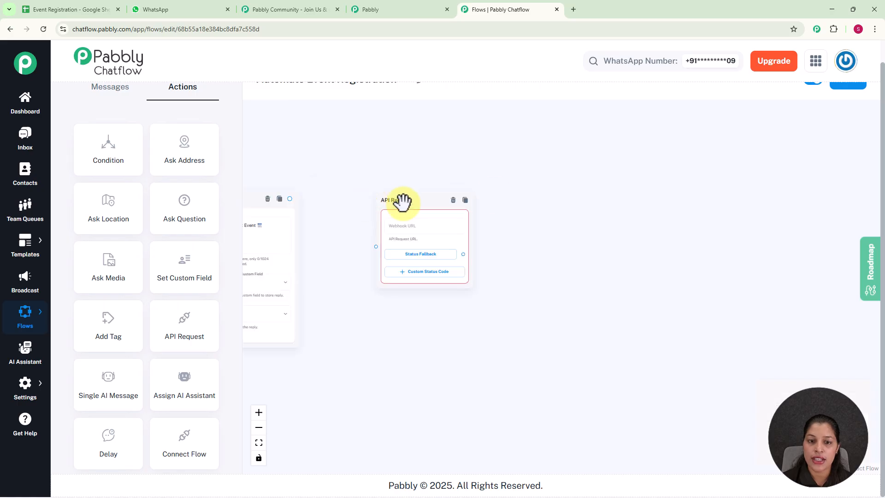
pyautogui.moveTo(402, 205); pyautogui.dragTo(365, 215)
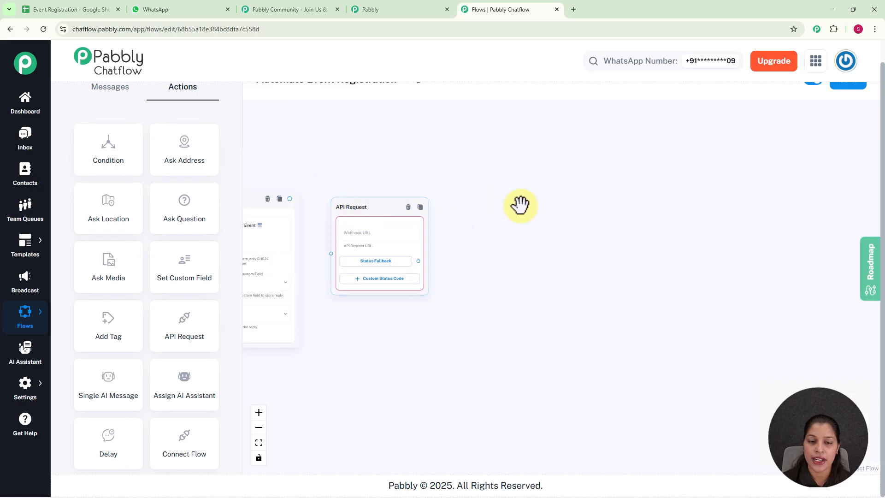
pyautogui.scroll(2, 511, 208)
pyautogui.moveTo(512, 208); pyautogui.dragTo(731, 206)
pyautogui.moveTo(414, 189); pyautogui.dragTo(472, 267)
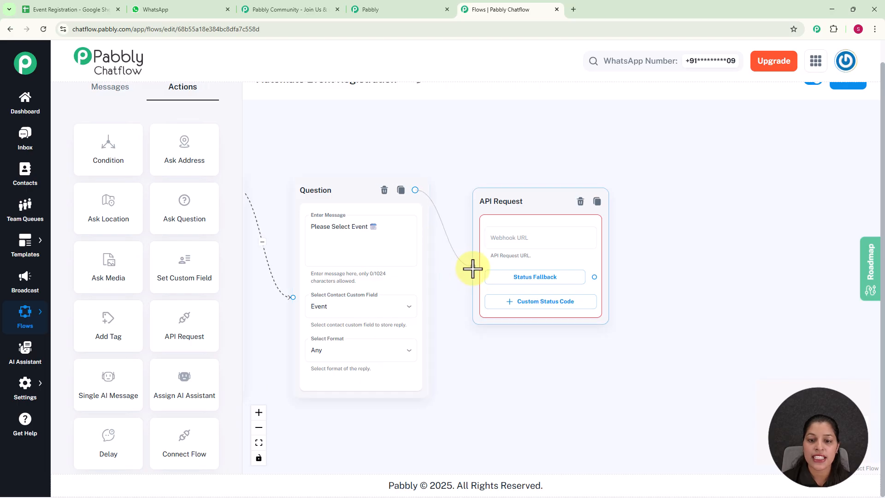
# Step: Switch to the Pabbly apps tab and open Pabbly Connect
pyautogui.click(529, 236)
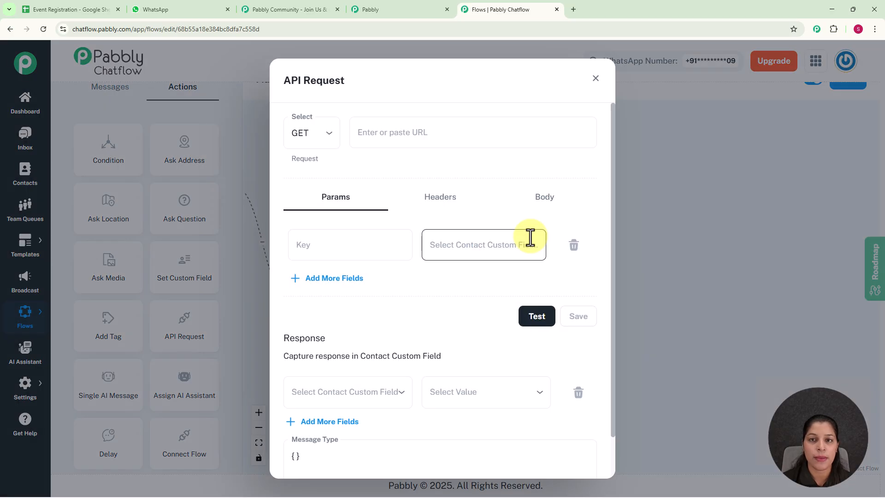
pyautogui.press('Escape')
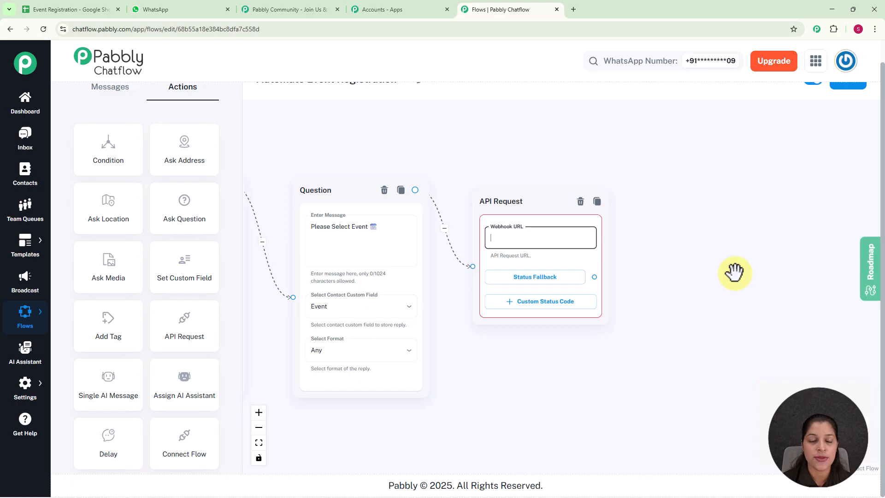
pyautogui.click(424, 12)
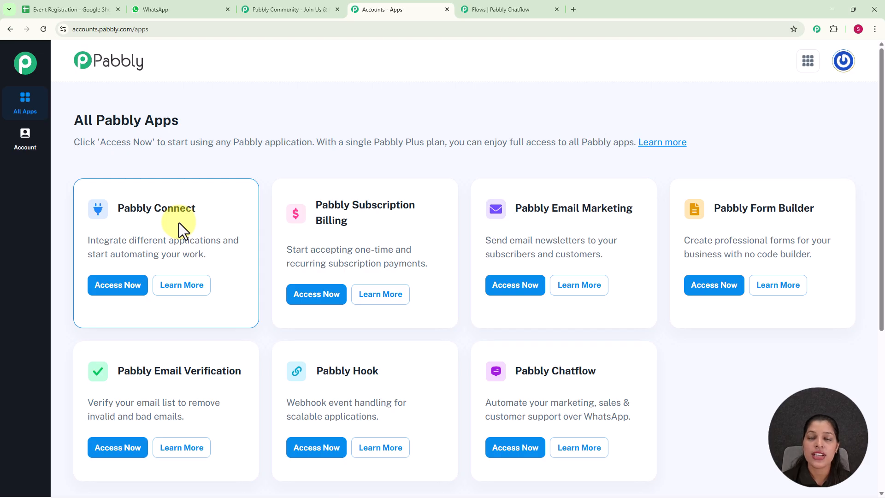
pyautogui.click(134, 293)
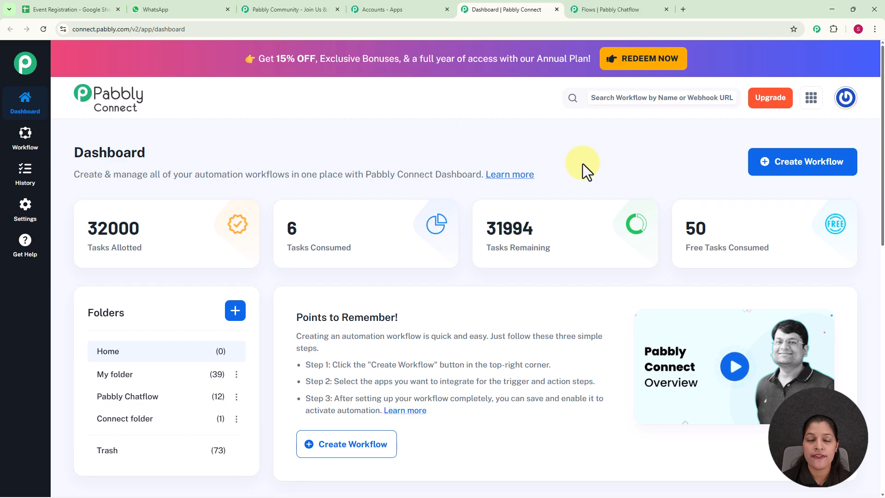
# Step: Create a new workflow with the New (Beta) builder named Automate Event Registration in the Pabbly Chatflow folder
pyautogui.click(809, 164)
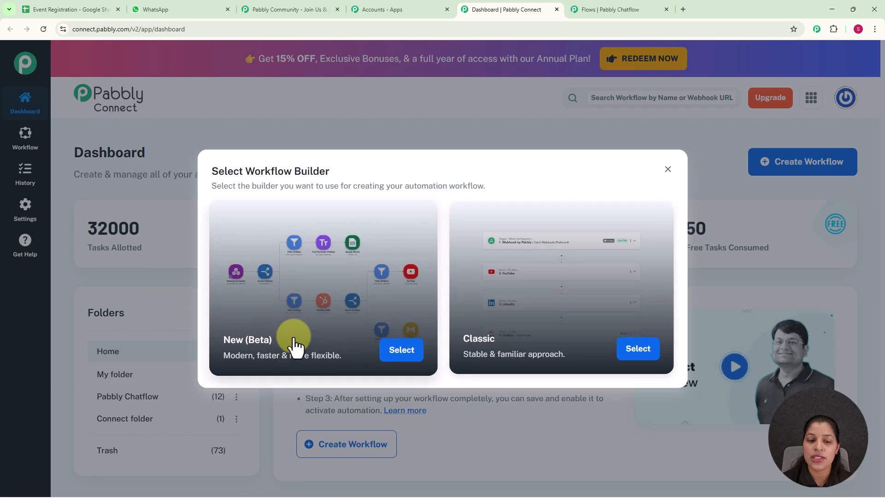
pyautogui.click(410, 351)
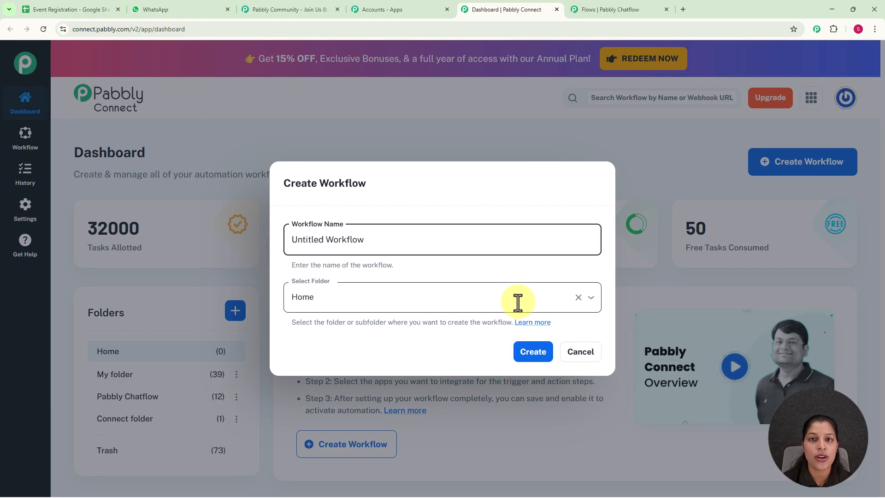
pyautogui.moveTo(374, 239); pyautogui.dragTo(271, 238)
pyautogui.press('BackSpace')
pyautogui.write('Automate Event Registration')
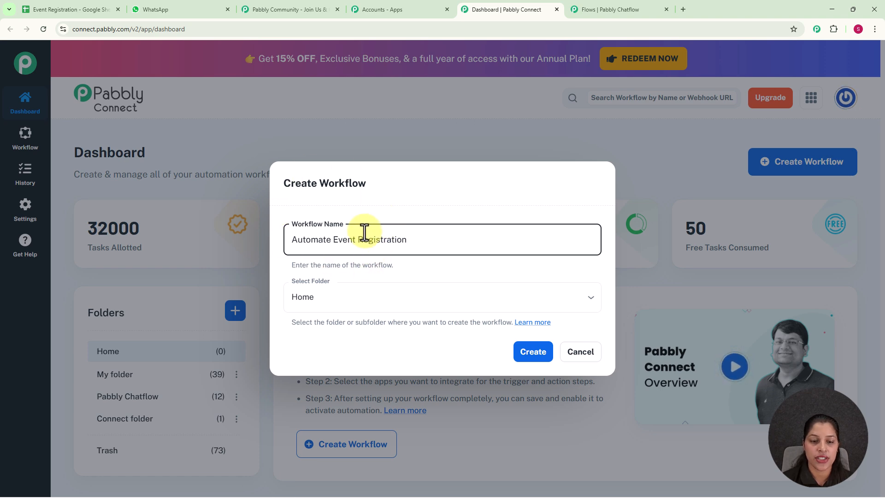
pyautogui.click(594, 305)
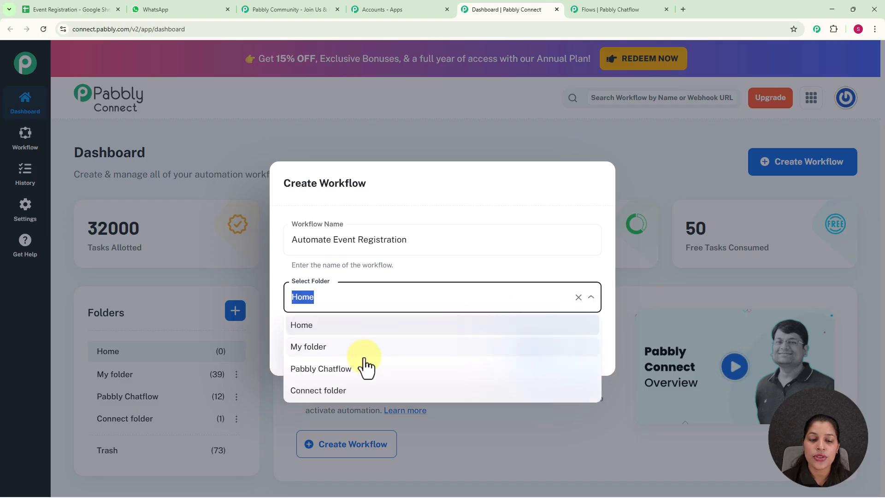
pyautogui.click(348, 371)
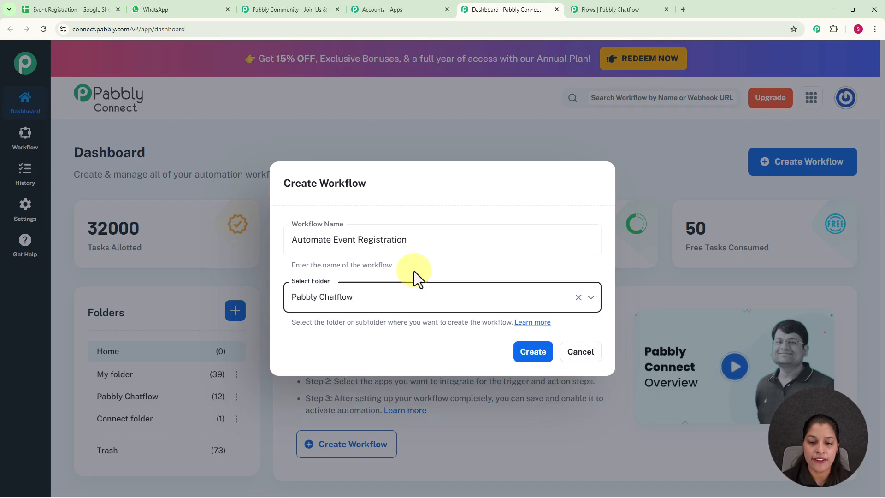
pyautogui.click(530, 359)
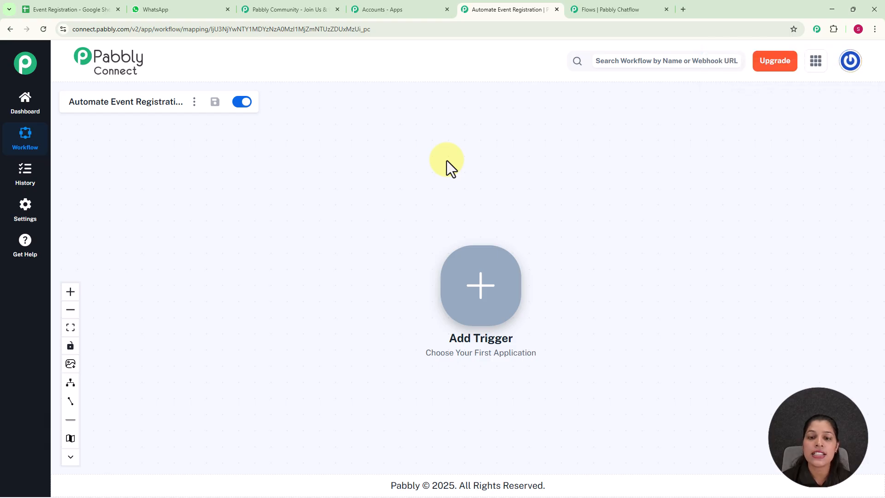
# Step: Set the trigger to Pabbly Chatflow with the New Message Received event and connect it
pyautogui.click(480, 288)
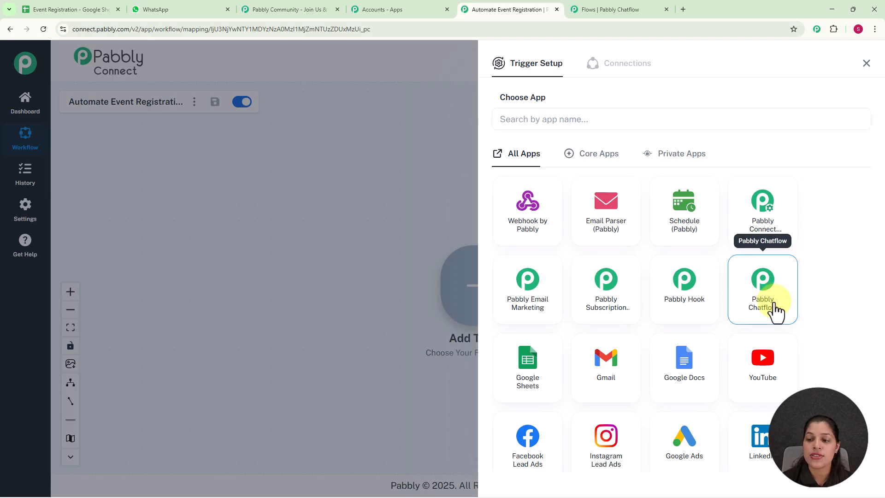
pyautogui.click(776, 309)
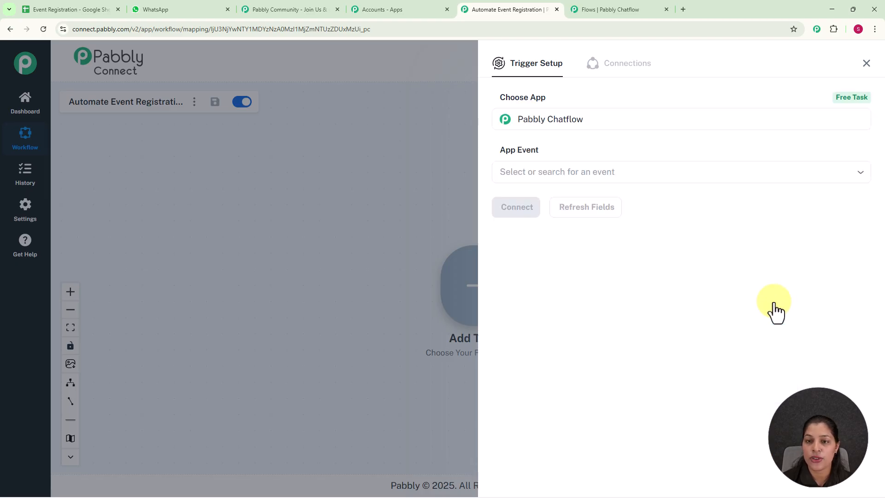
pyautogui.click(551, 175)
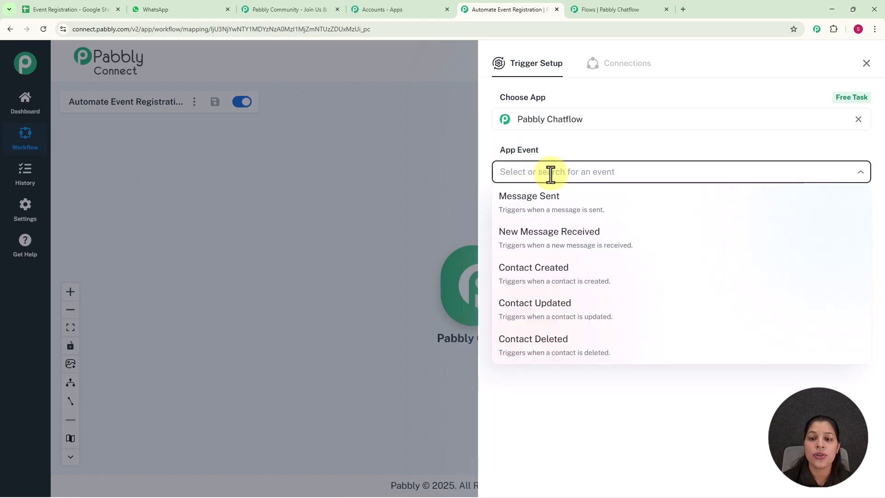
pyautogui.click(558, 248)
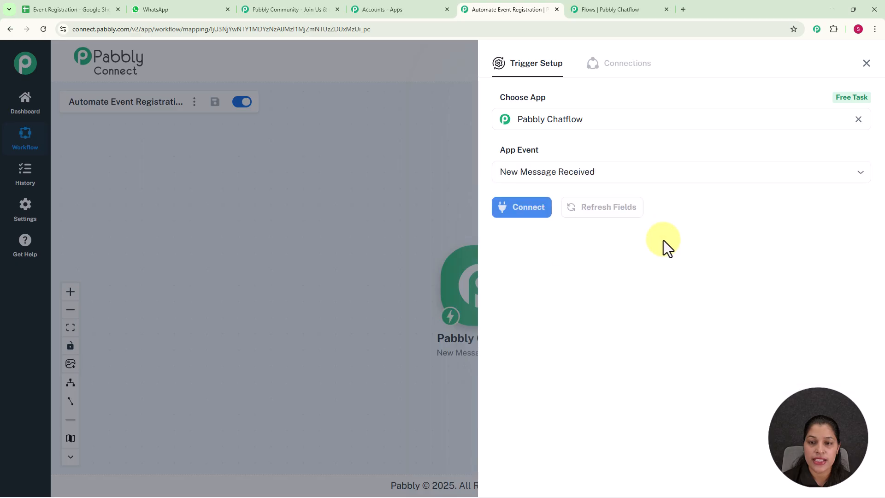
pyautogui.click(530, 208)
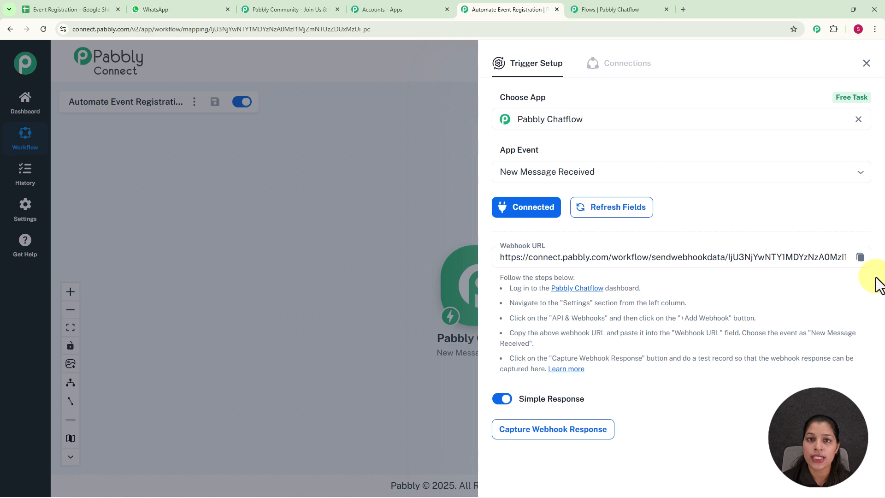
# Step: Copy the Pabbly Connect webhook URL and paste it into the Chatflow API Request node as a POST request URL
pyautogui.click(858, 259)
pyautogui.click(607, 10)
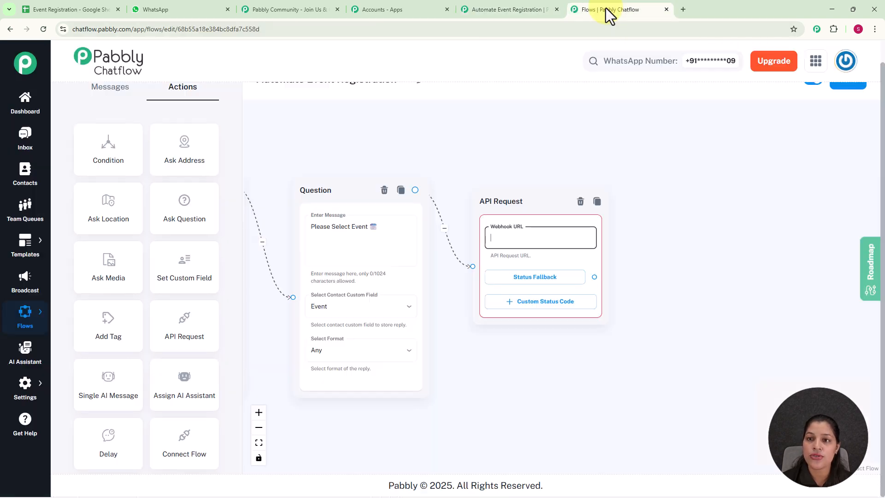
pyautogui.click(506, 241)
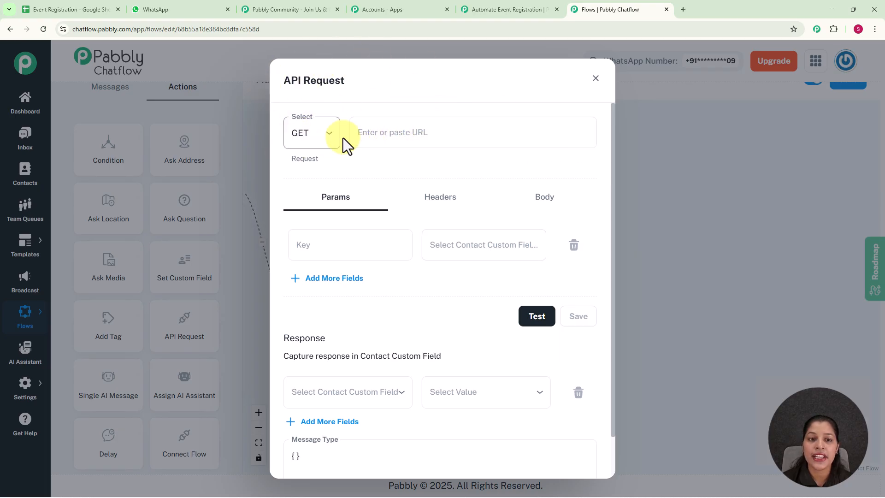
pyautogui.click(325, 136)
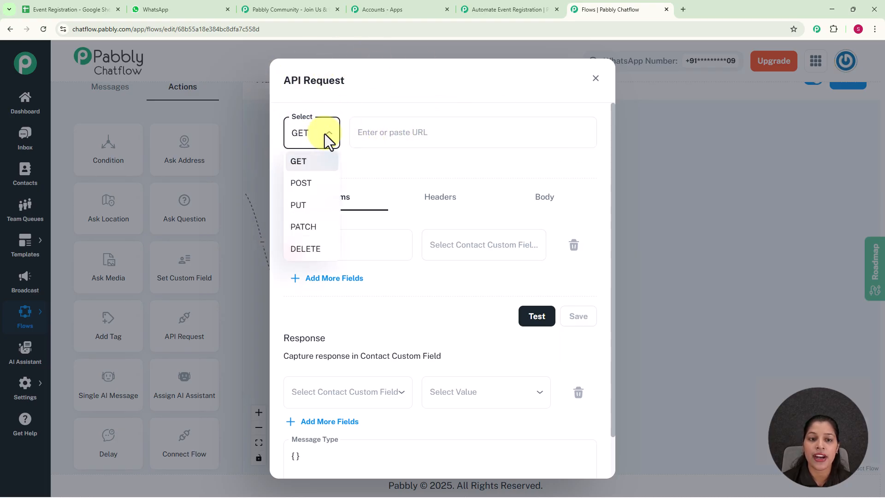
pyautogui.click(300, 183)
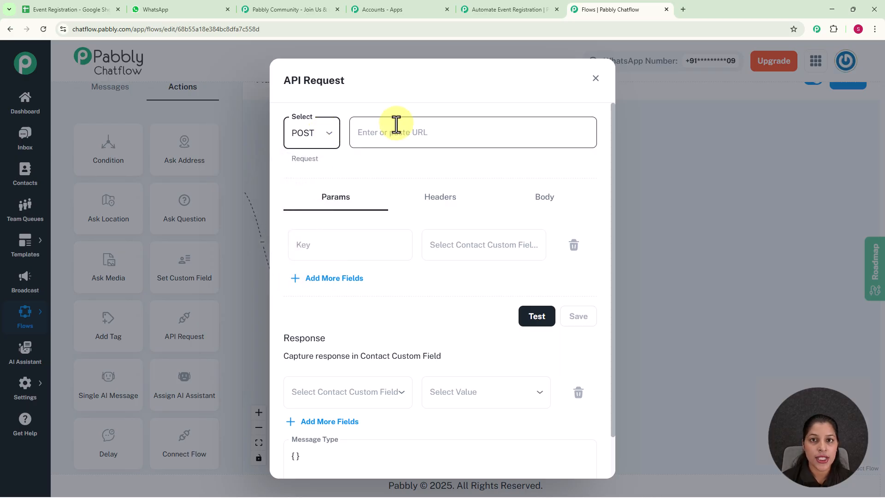
pyautogui.click(397, 125)
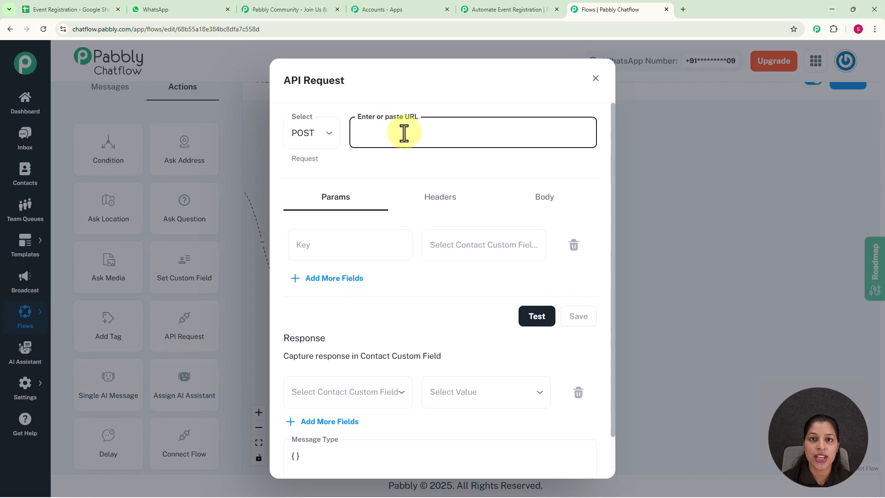
pyautogui.hotkey('ctrl', 'v')
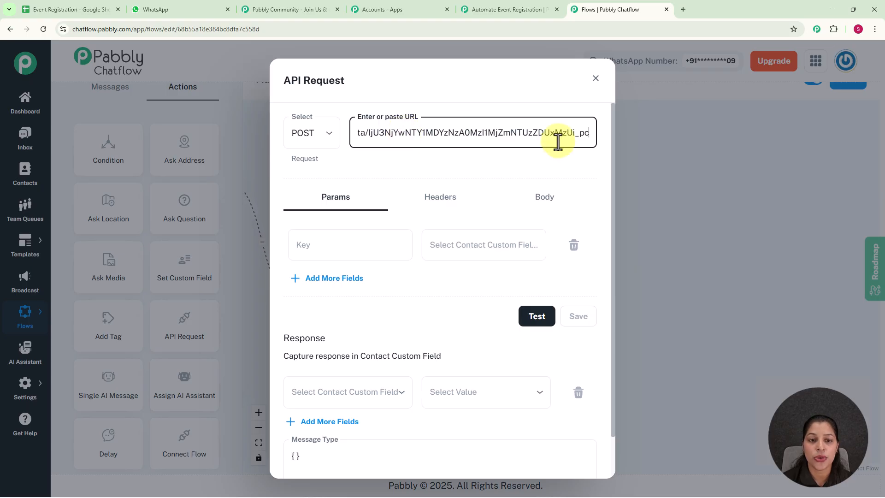
# Step: Add a request parameter with key Full name mapped to the $FullName contact field
pyautogui.click(316, 249)
pyautogui.click(461, 252)
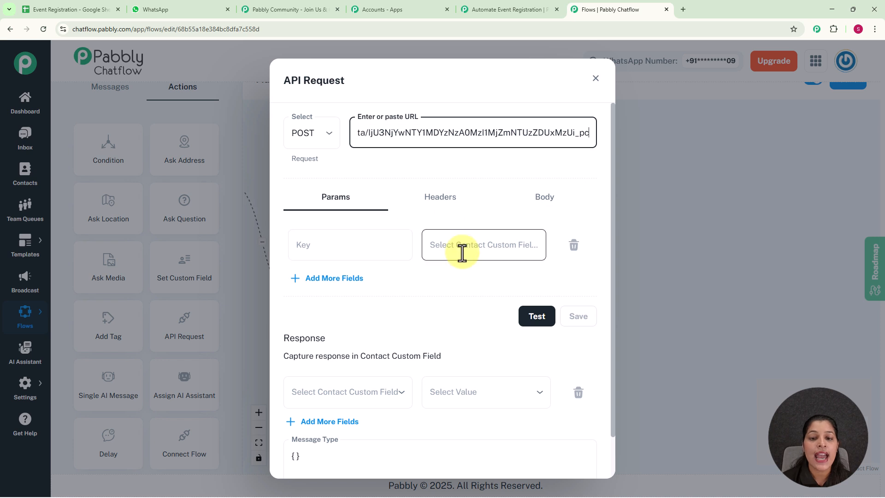
pyautogui.click(350, 249)
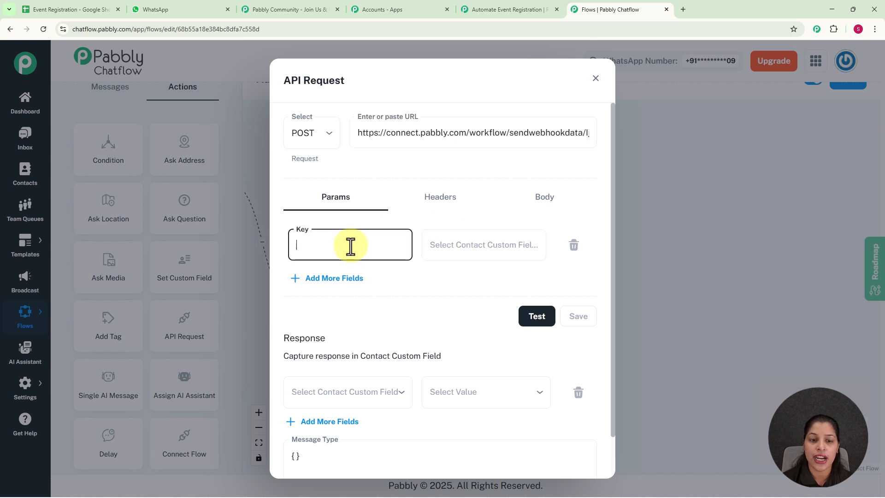
pyautogui.write('Full')
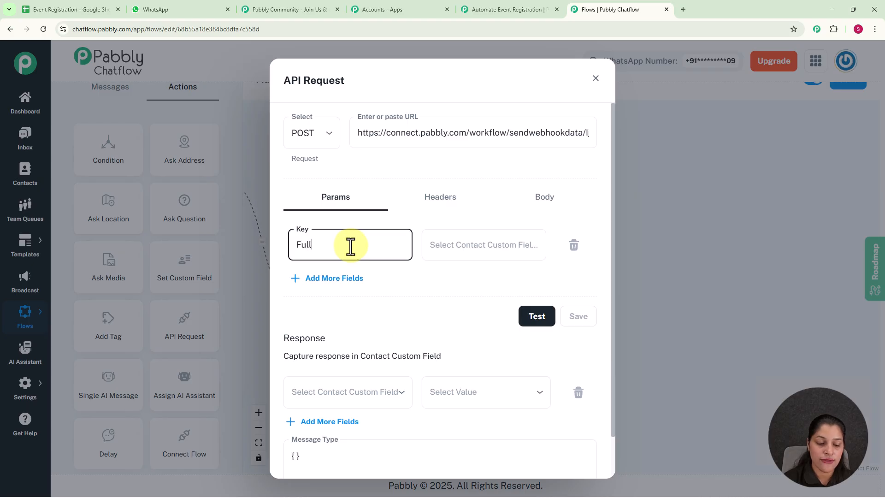
pyautogui.write(' name')
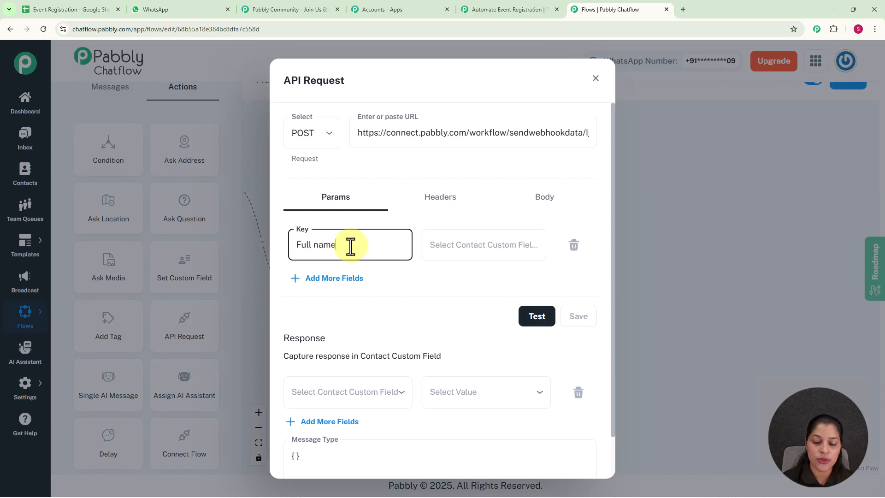
pyautogui.click(499, 243)
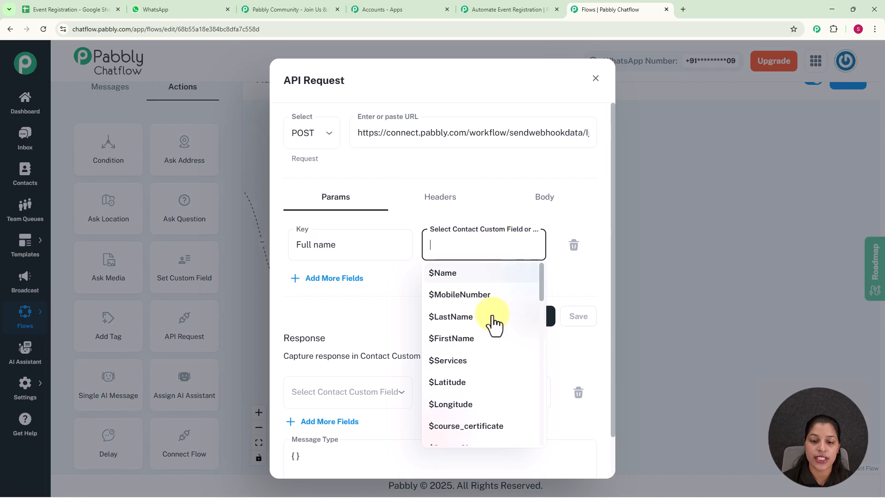
pyautogui.scroll(-7, 487, 399)
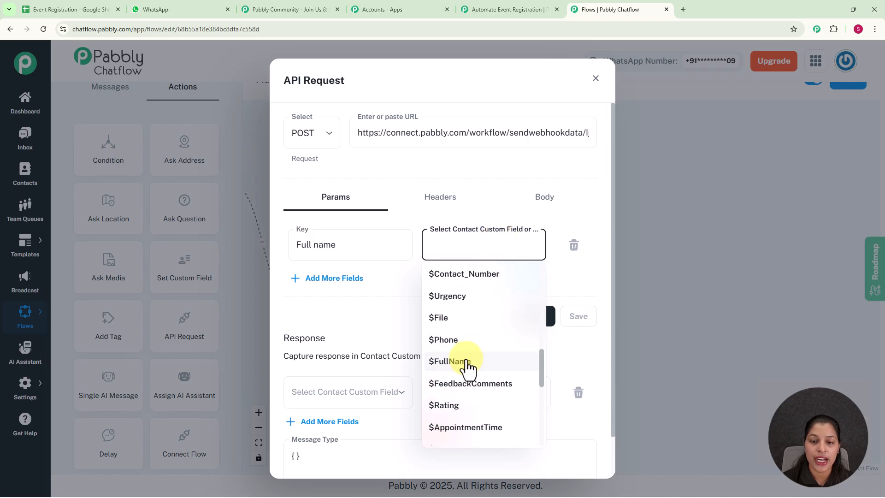
pyautogui.click(468, 364)
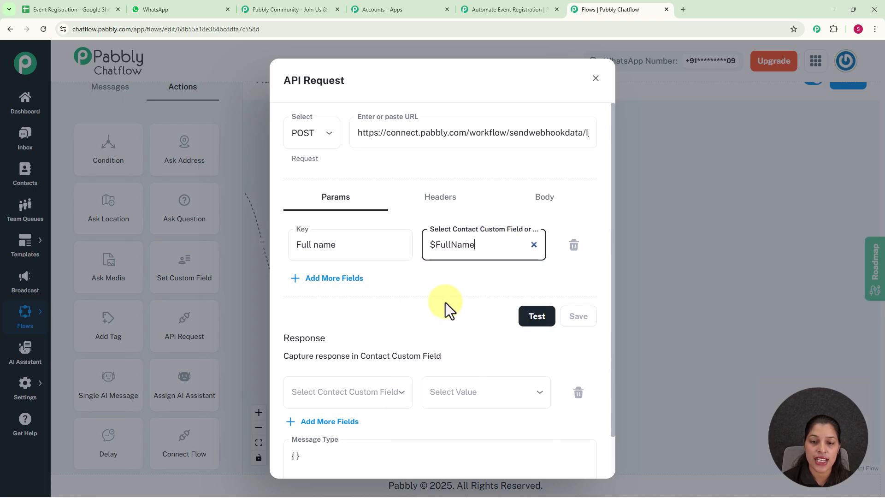
# Step: Add a second parameter with key Email mapped to the $Email contact field
pyautogui.click(351, 280)
pyautogui.write('Email')
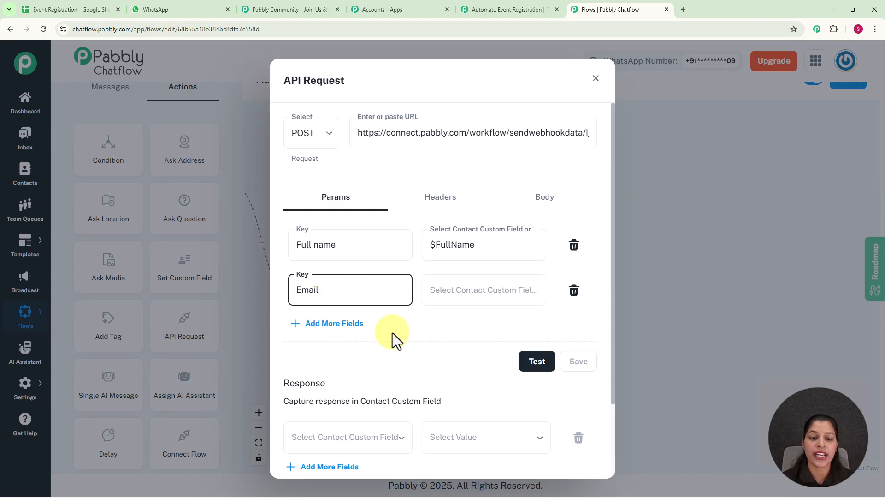
pyautogui.click(461, 291)
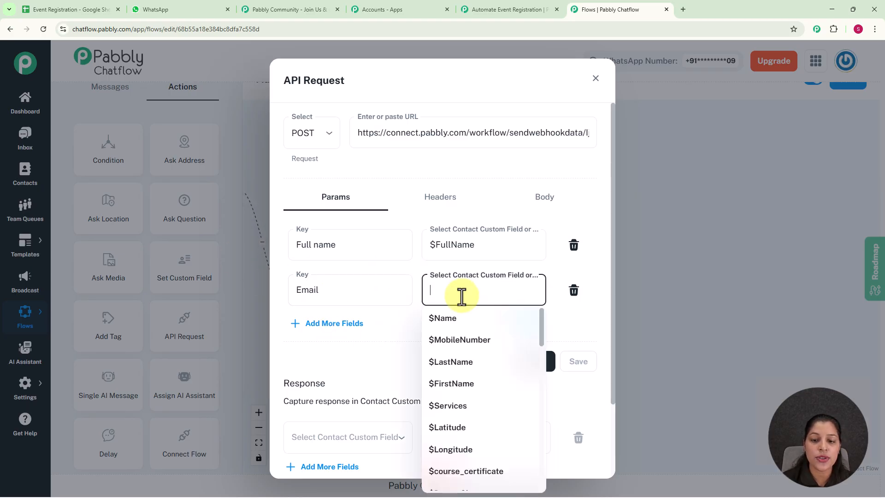
pyautogui.scroll(-7, 524, 414)
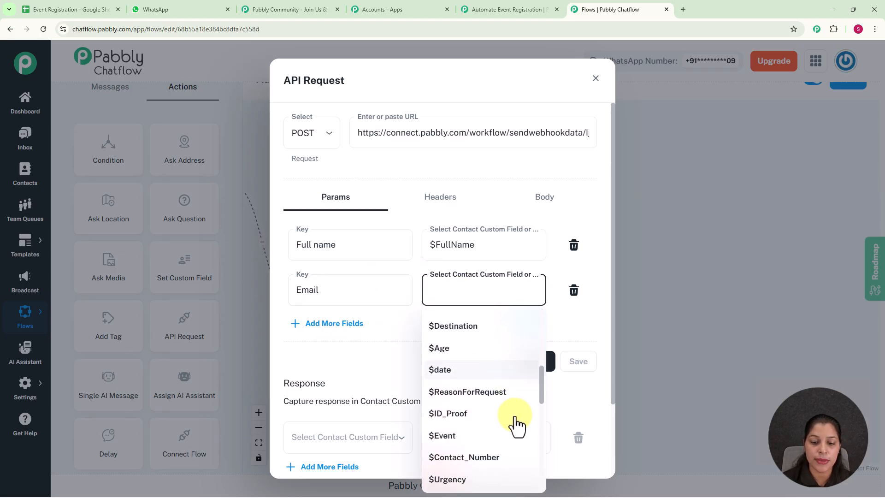
pyautogui.scroll(-3, 484, 438)
pyautogui.click(458, 426)
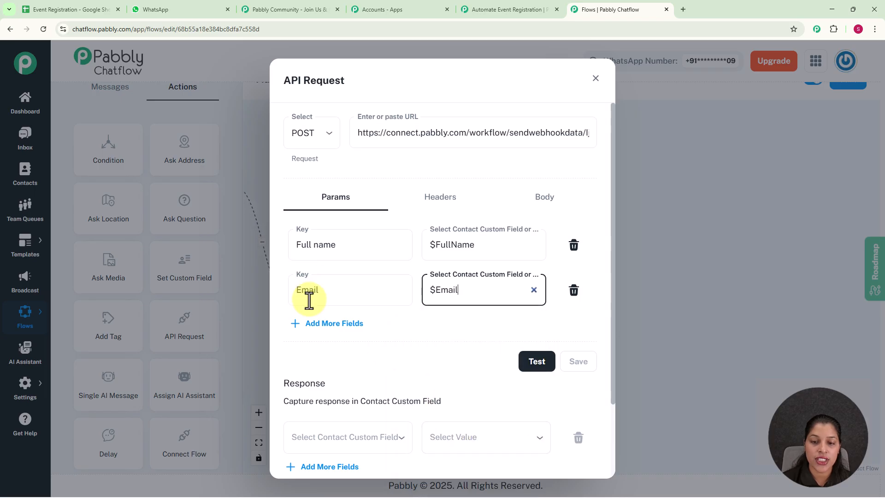
# Step: Add a Contact Number parameter mapped to $Contact_Number, and correct the first key to Full Name
pyautogui.click(328, 324)
pyautogui.click(323, 334)
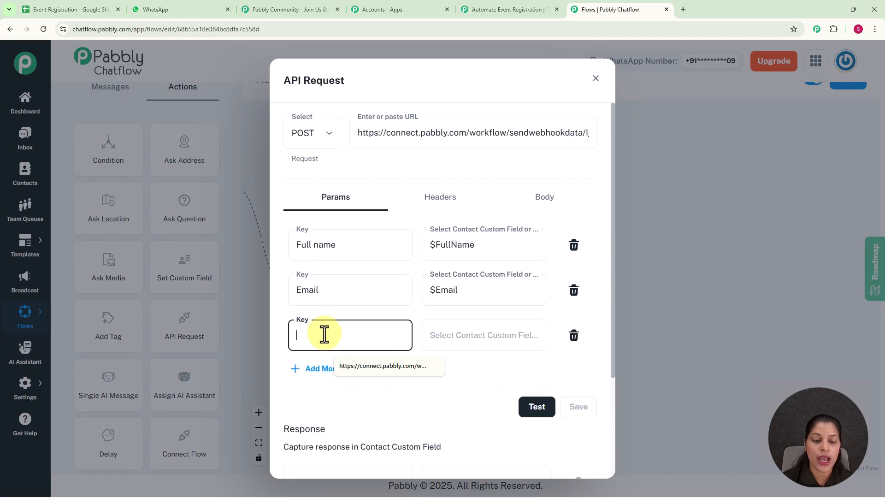
pyautogui.write('Contact Number')
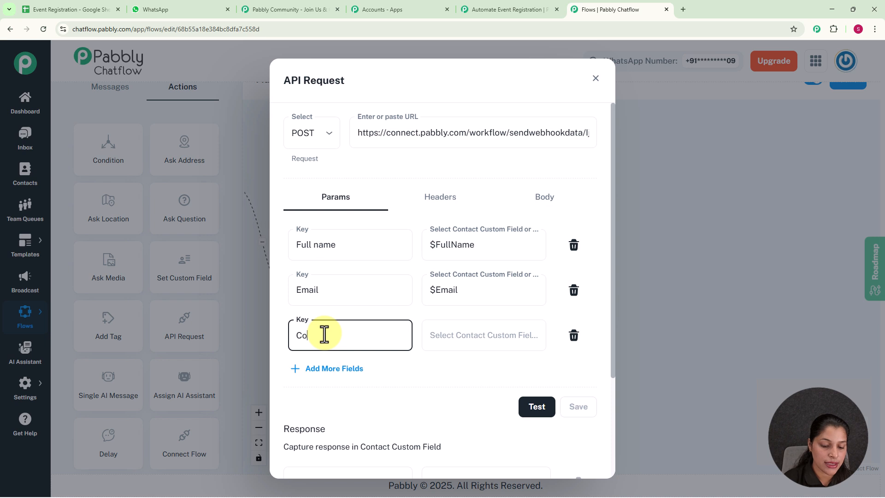
pyautogui.click(314, 249)
pyautogui.click(466, 336)
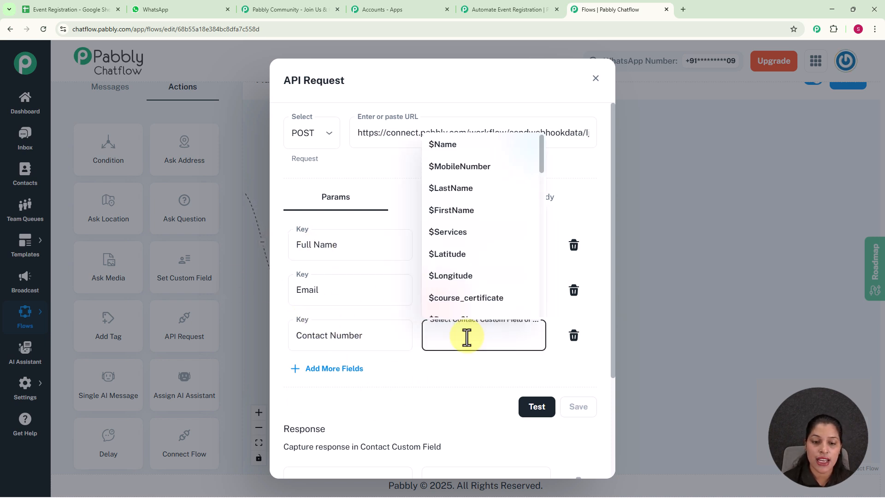
pyautogui.click(461, 340)
pyautogui.click(460, 340)
pyautogui.scroll(-6, 468, 272)
pyautogui.scroll(-3, 466, 270)
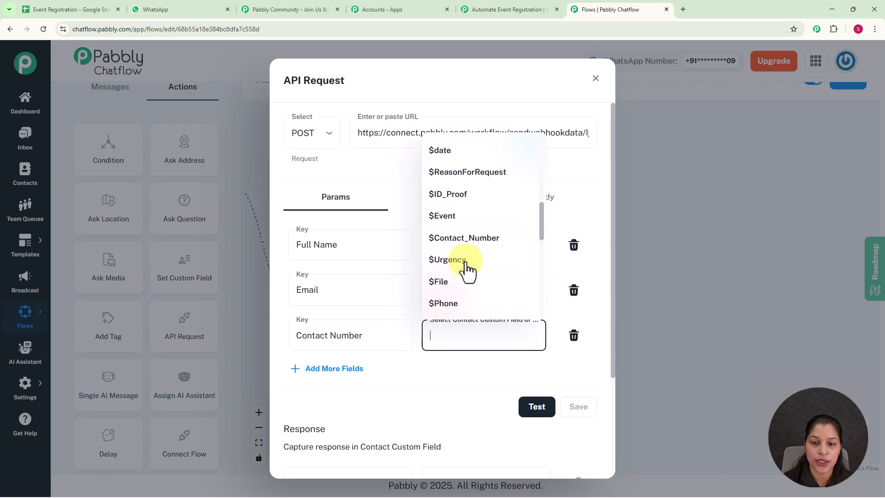
pyautogui.click(460, 147)
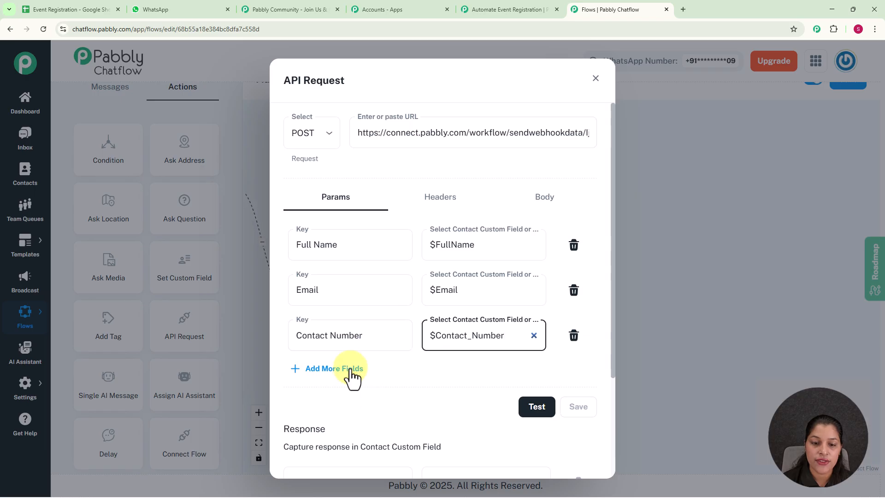
# Step: Add a fourth parameter with key Event mapped to the $Event contact field
pyautogui.click(344, 369)
pyautogui.click(345, 380)
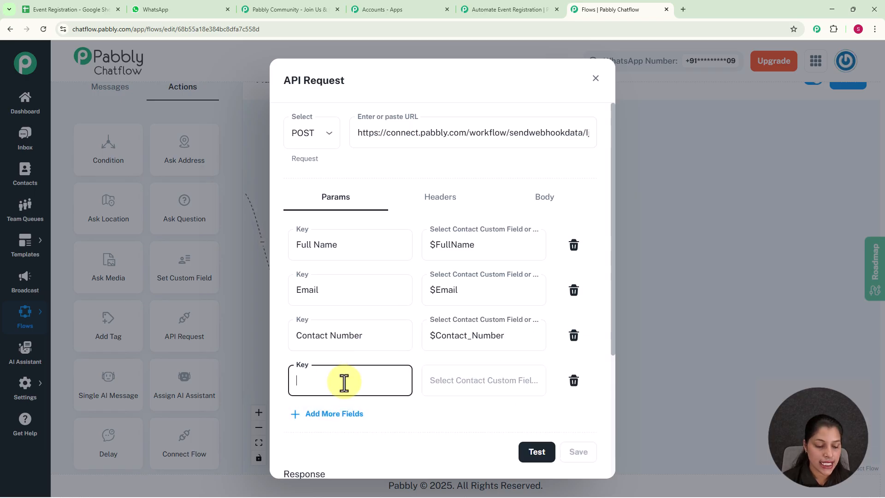
pyautogui.write('Event')
pyautogui.click(476, 381)
pyautogui.scroll(-10, 488, 311)
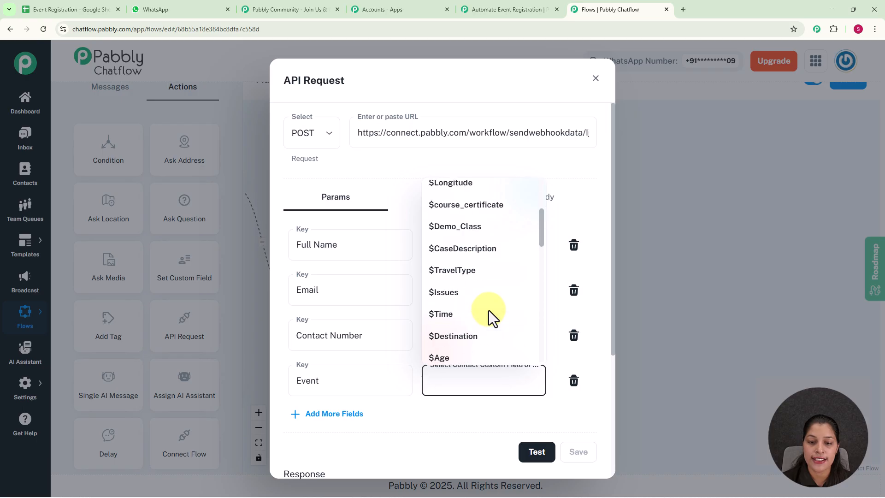
pyautogui.click(460, 262)
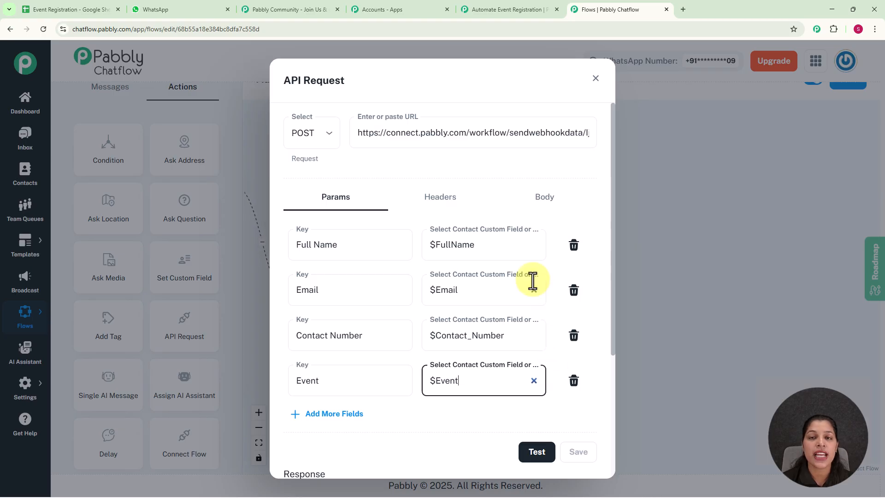
# Step: Send a test API request and review the captured webhook response in the Pabbly Connect trigger, then close it
pyautogui.click(536, 455)
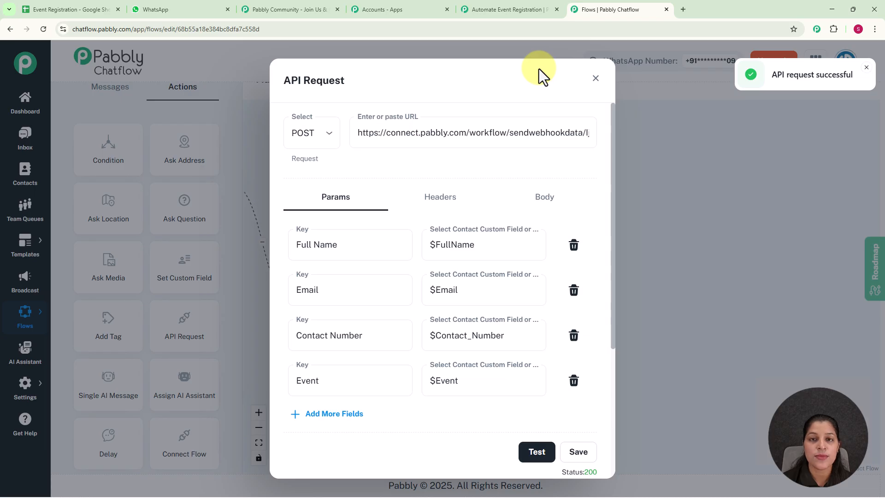
pyautogui.click(505, 9)
pyautogui.scroll(-6, 595, 330)
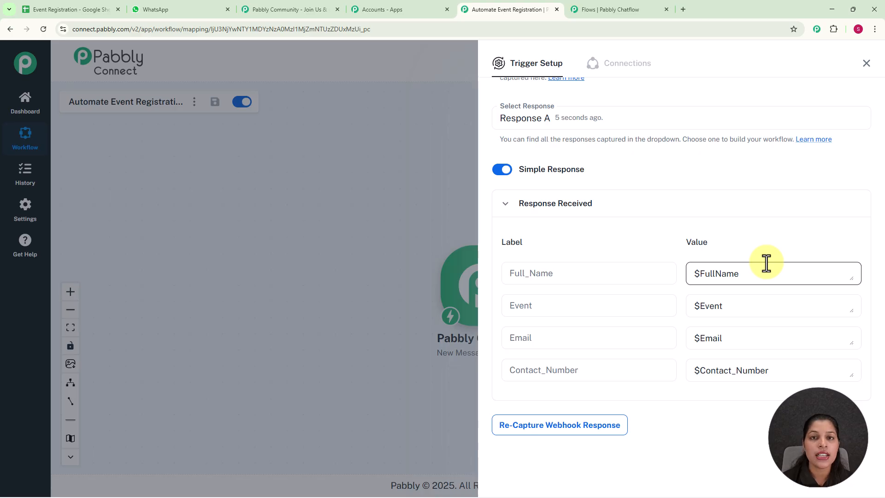
pyautogui.click(866, 63)
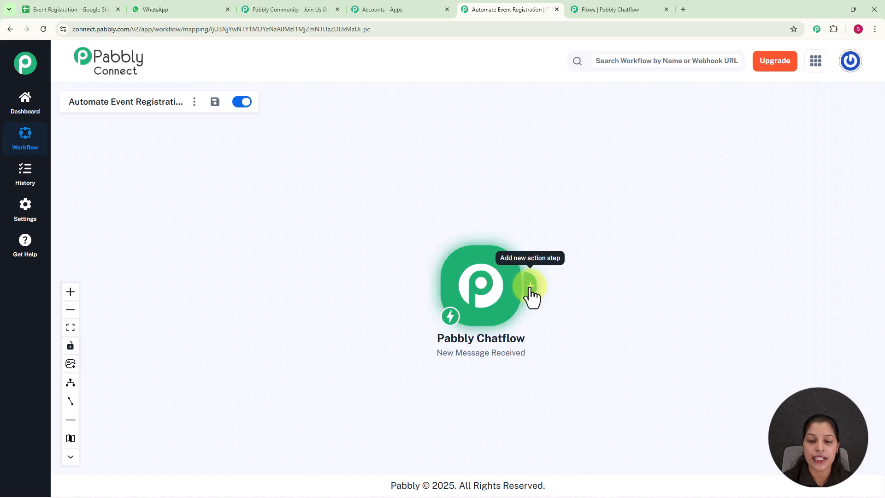
# Step: Add a Google Sheets action step with the Add New Row event and choose the existing Google Sheets #10 connection
pyautogui.click(530, 288)
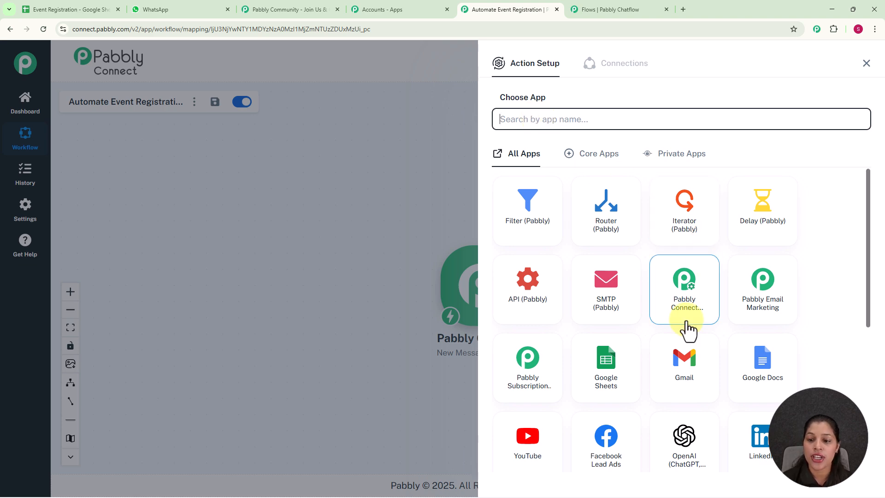
pyautogui.click(620, 369)
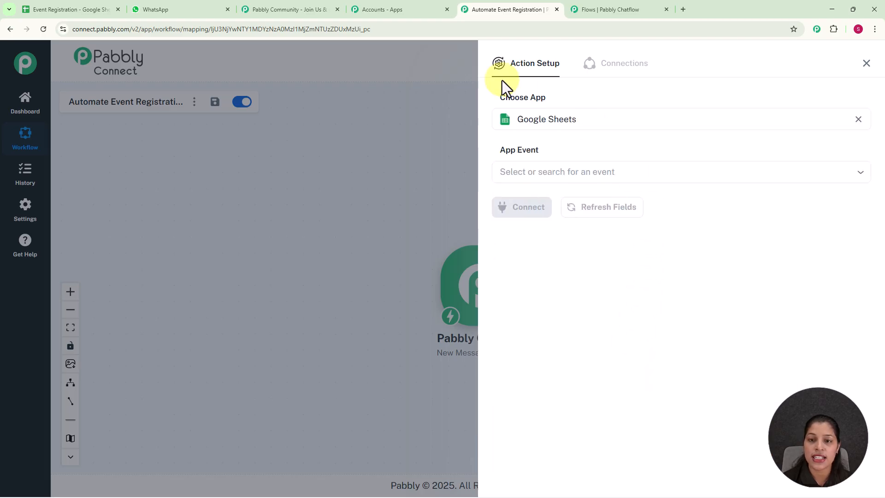
pyautogui.click(557, 166)
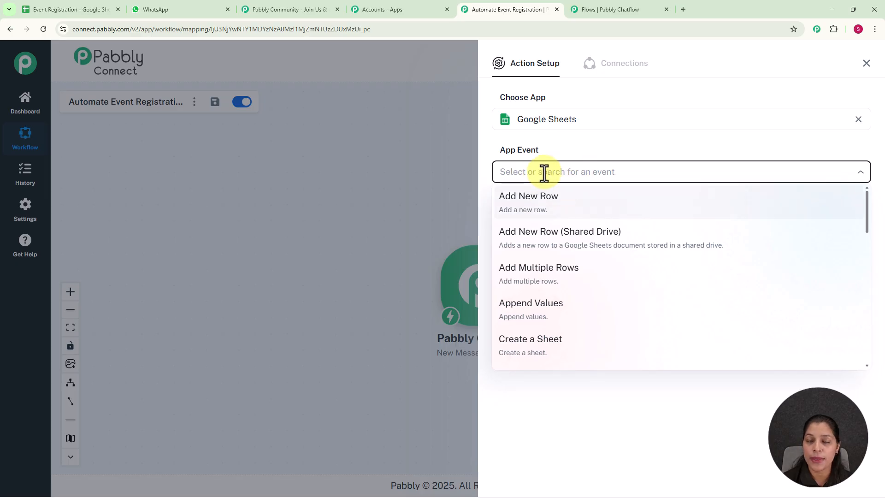
pyautogui.click(528, 213)
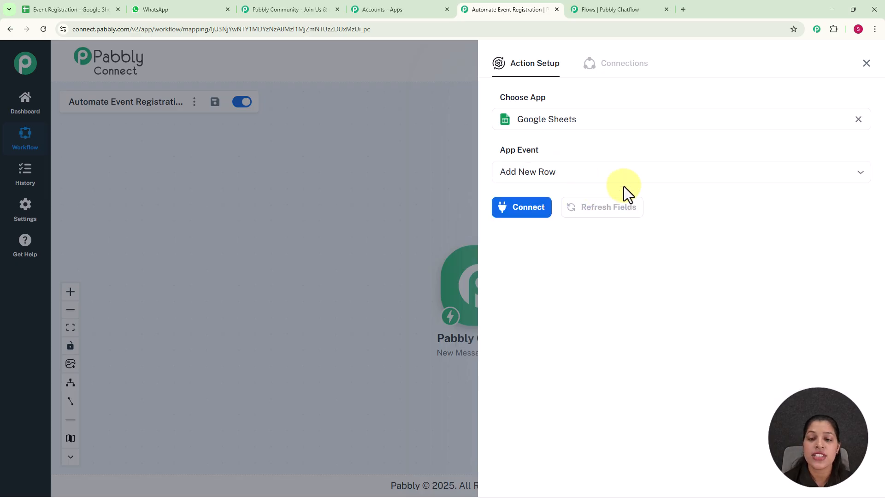
pyautogui.click(533, 211)
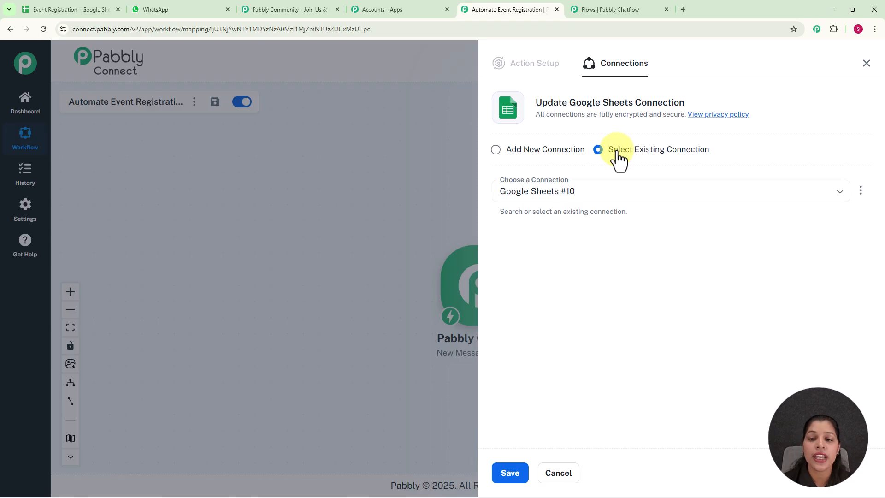
pyautogui.click(496, 150)
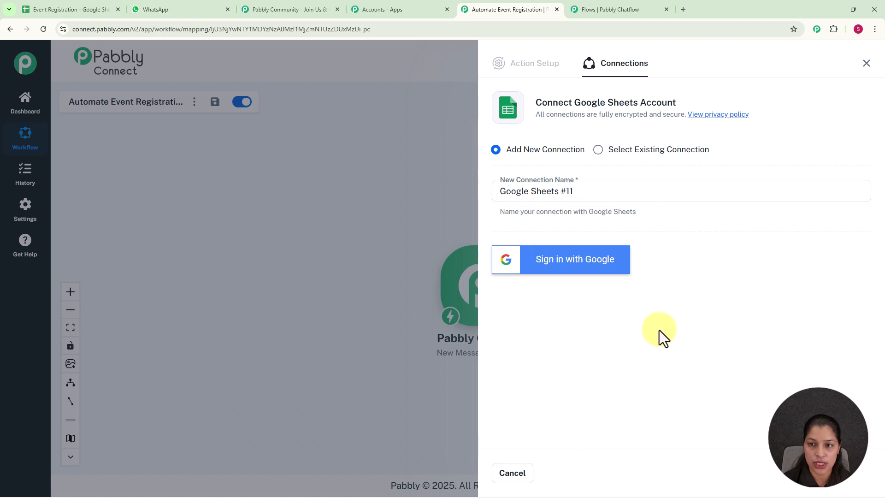
pyautogui.click(598, 150)
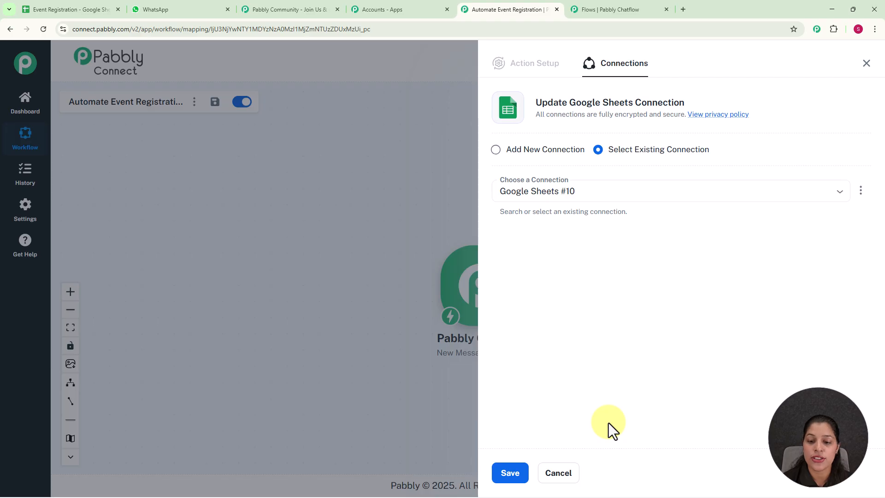
# Step: Save the Google Sheets connection and review the Event Registration spreadsheet's Sheet1 column fields
pyautogui.click(507, 474)
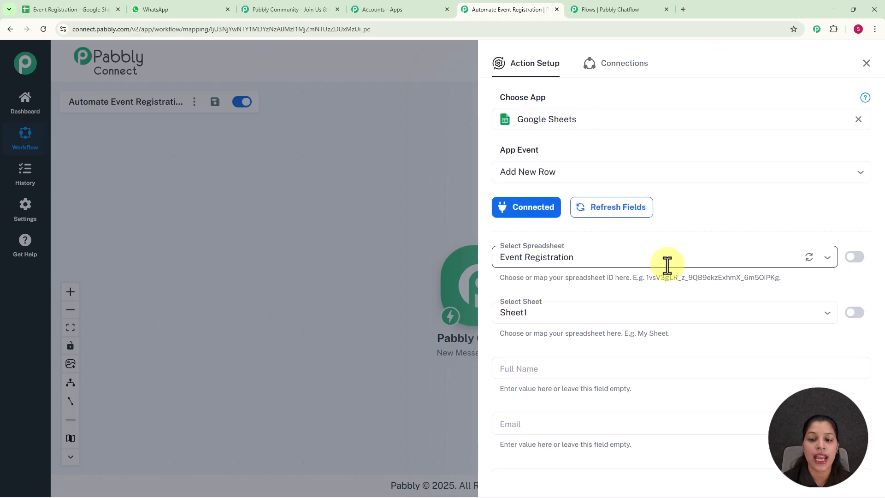
pyautogui.scroll(-3, 684, 232)
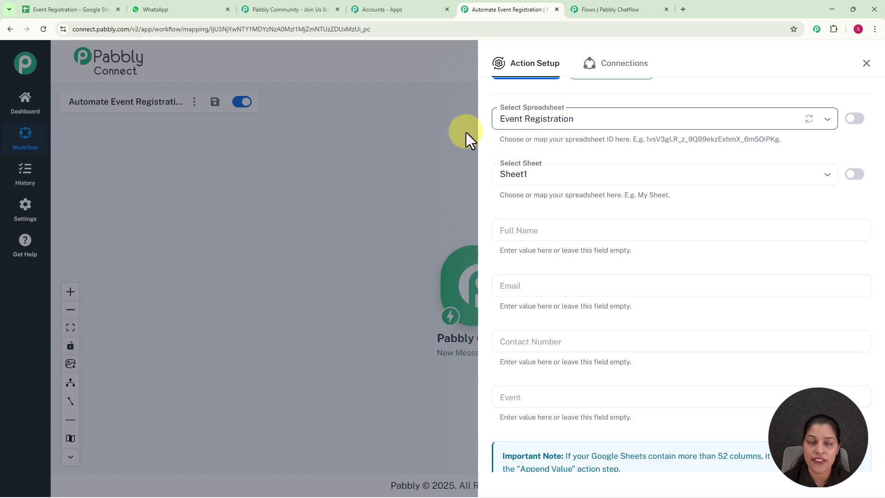
pyautogui.click(82, 10)
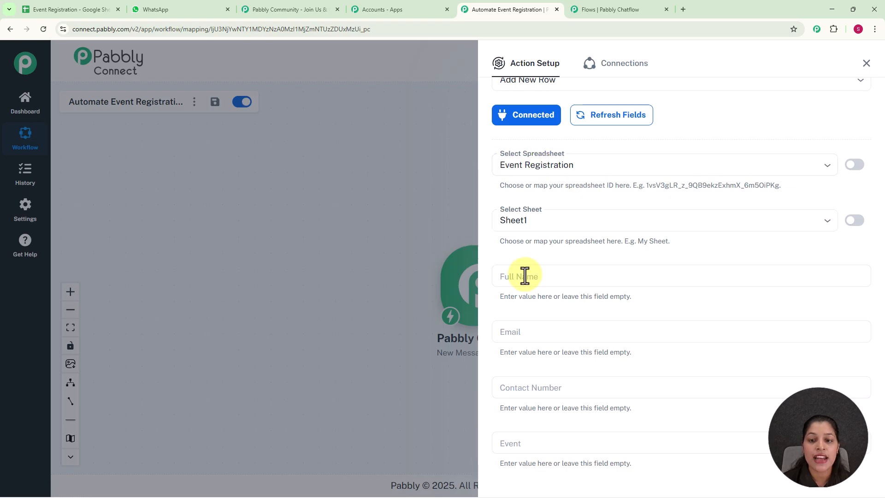
pyautogui.scroll(-2, 588, 223)
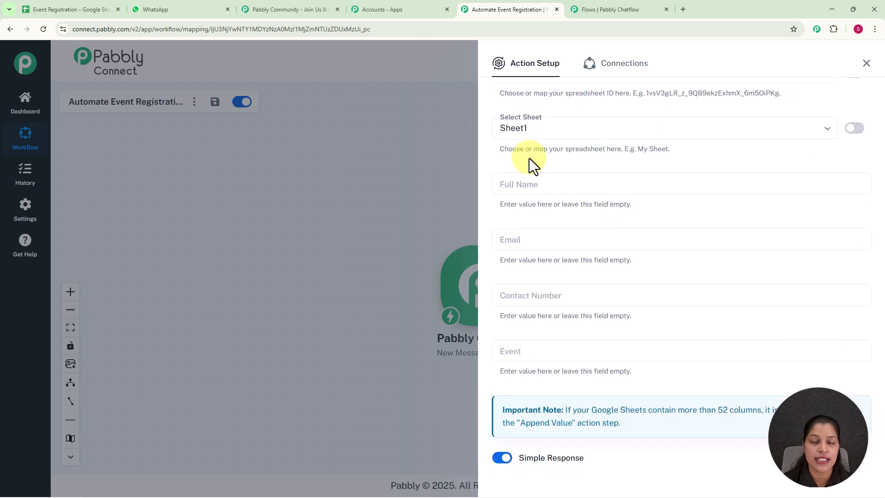
pyautogui.scroll(-1, 532, 166)
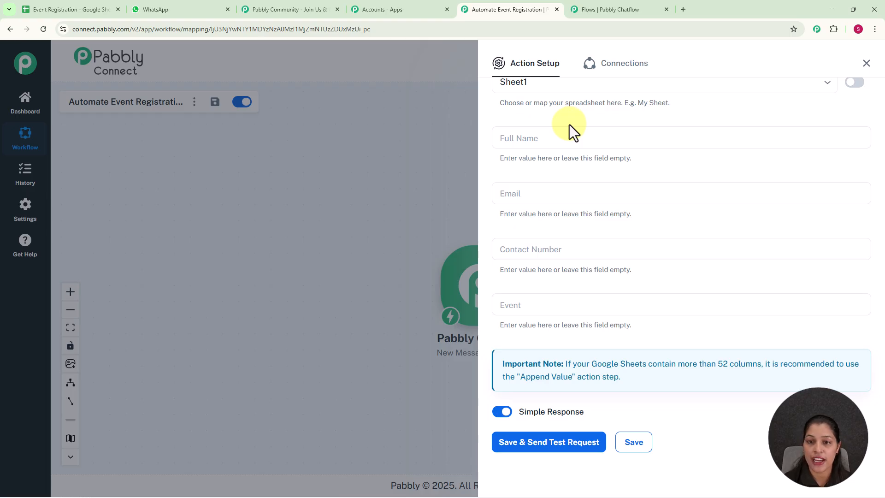
# Step: Map the Full Name column to $FullName and the Email column to $Email from the Pabbly Chatflow trigger
pyautogui.click(542, 134)
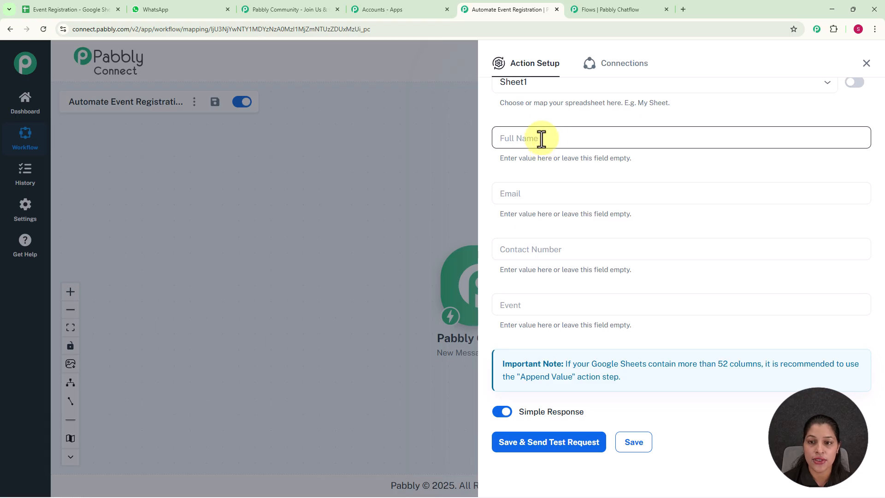
pyautogui.click(541, 139)
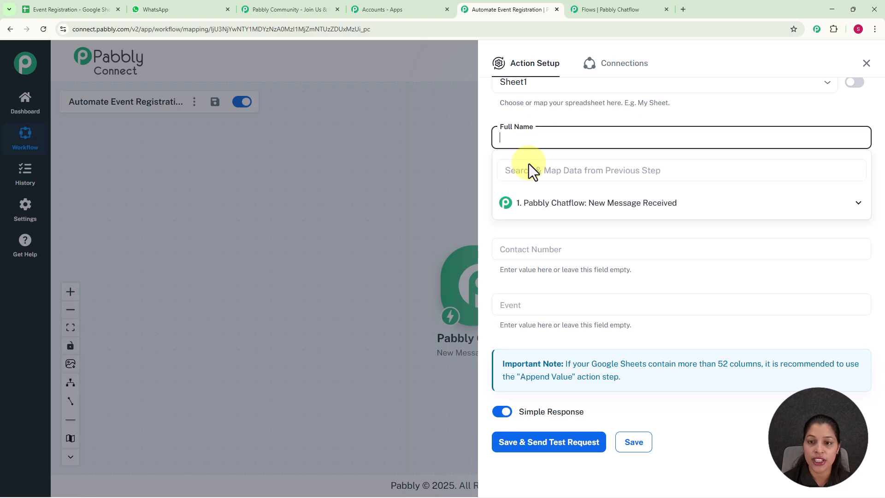
pyautogui.click(572, 208)
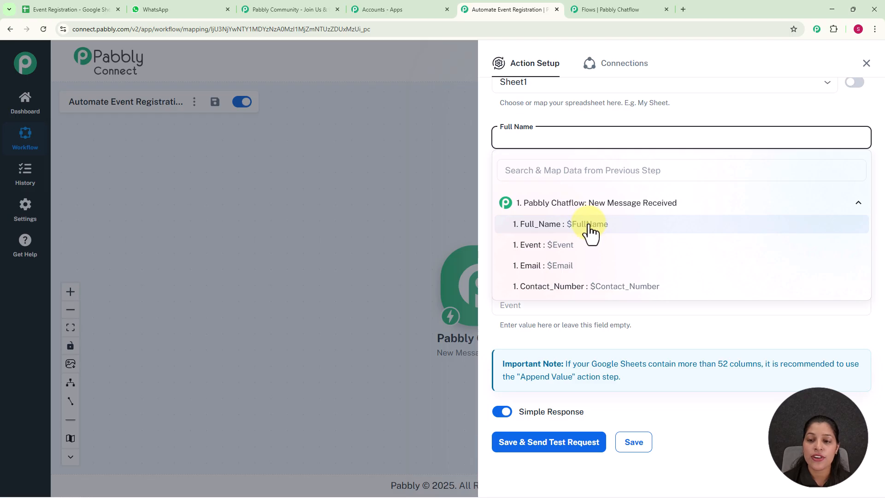
pyautogui.click(589, 226)
pyautogui.click(441, 177)
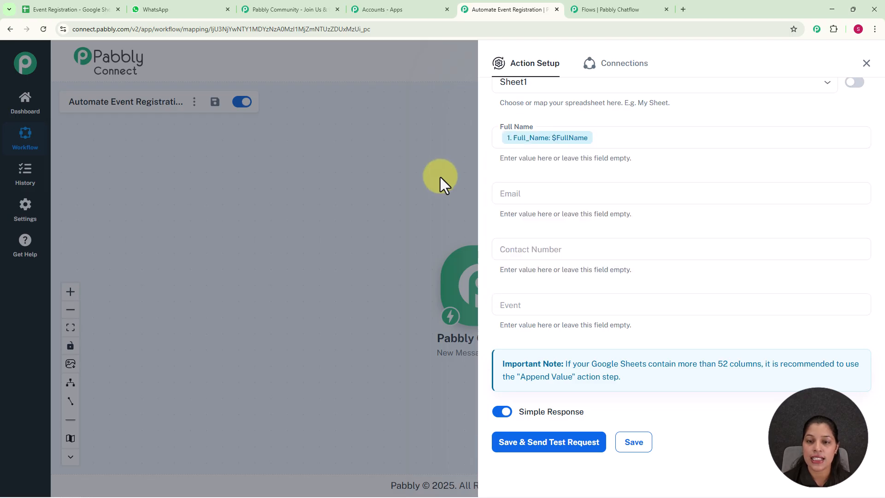
pyautogui.click(545, 196)
pyautogui.click(558, 261)
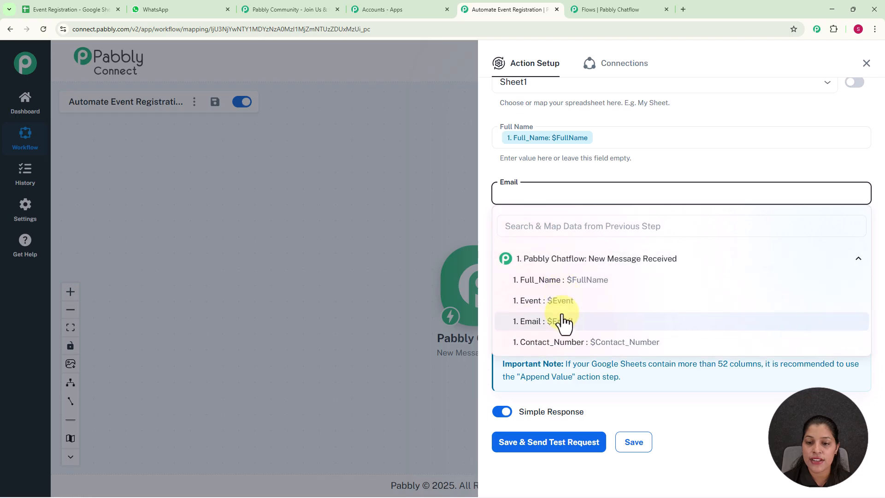
pyautogui.click(566, 329)
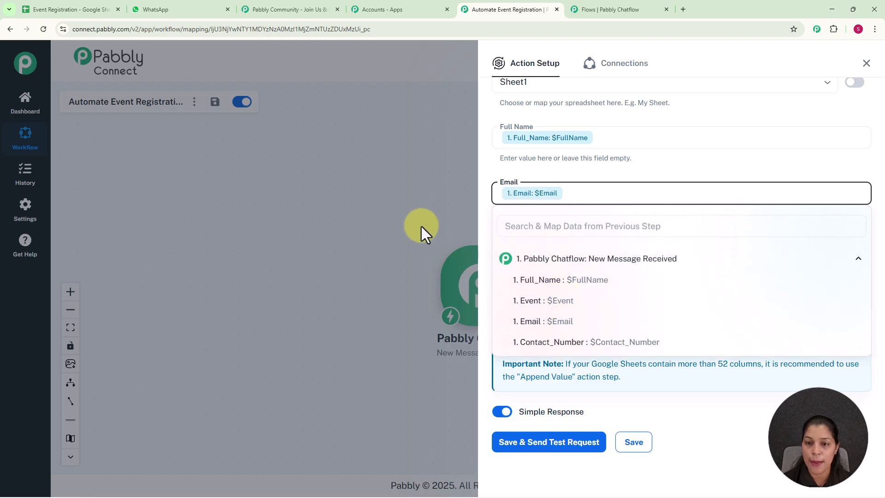
pyautogui.click(421, 226)
# Step: Map the Contact Number column to $Contact_Number and the Event column to $Event
pyautogui.click(544, 249)
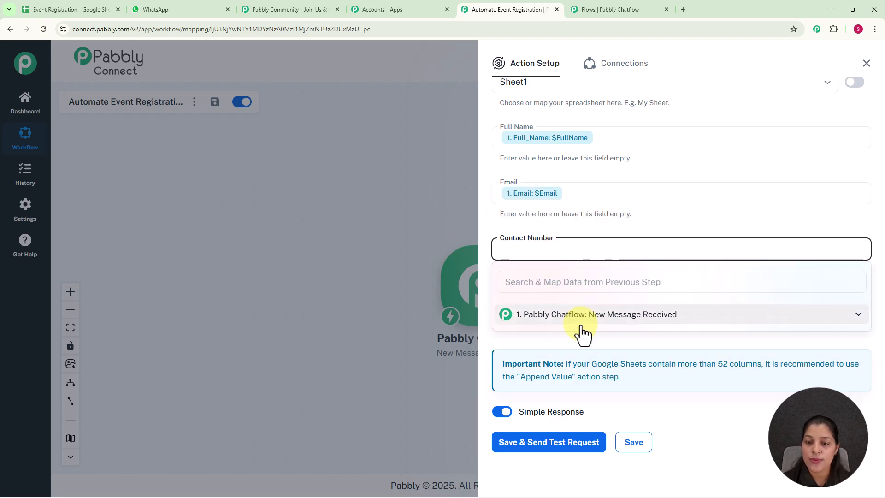
pyautogui.click(582, 323)
pyautogui.click(586, 399)
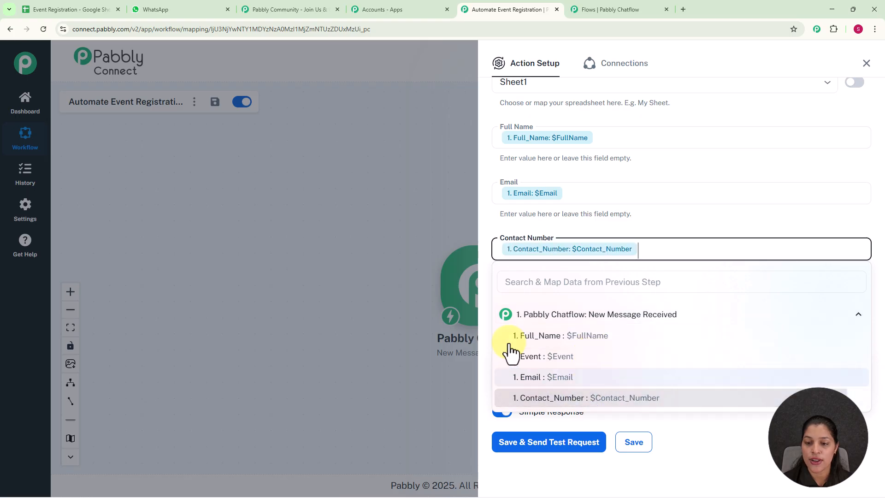
pyautogui.click(389, 220)
pyautogui.click(553, 305)
pyautogui.click(565, 375)
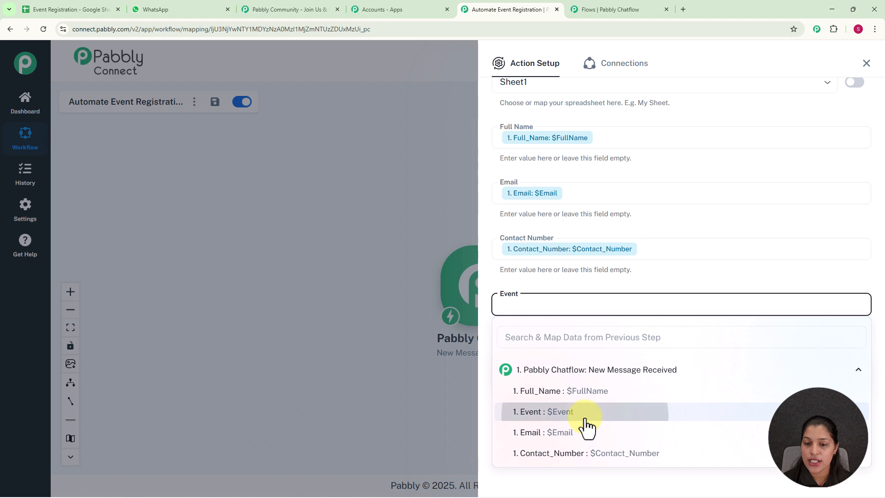
pyautogui.click(586, 420)
pyautogui.click(338, 201)
# Step: Save and send a test request for the Add New Row action, then check the row added in the Event Registration sheet
pyautogui.scroll(-1, 755, 289)
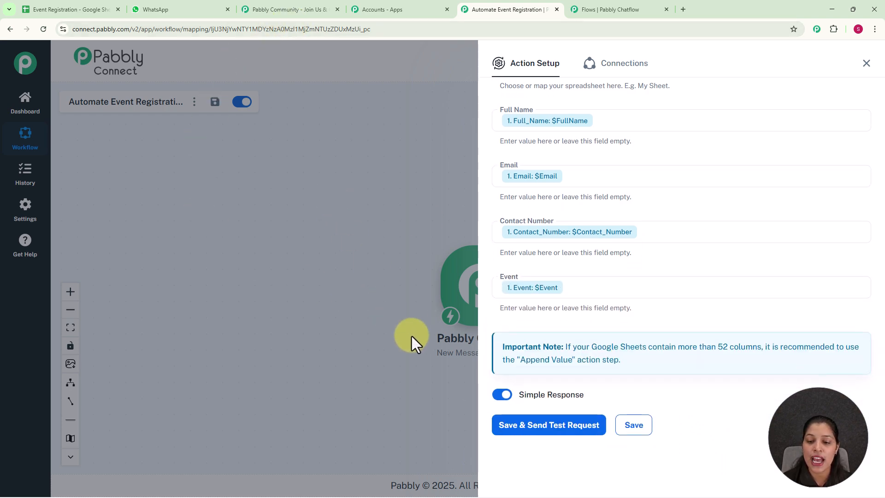
pyautogui.click(543, 433)
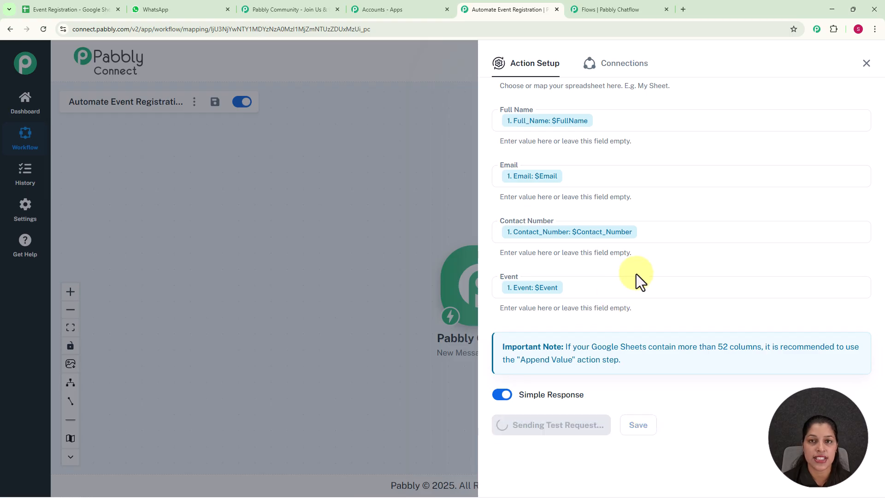
pyautogui.scroll(-6, 652, 317)
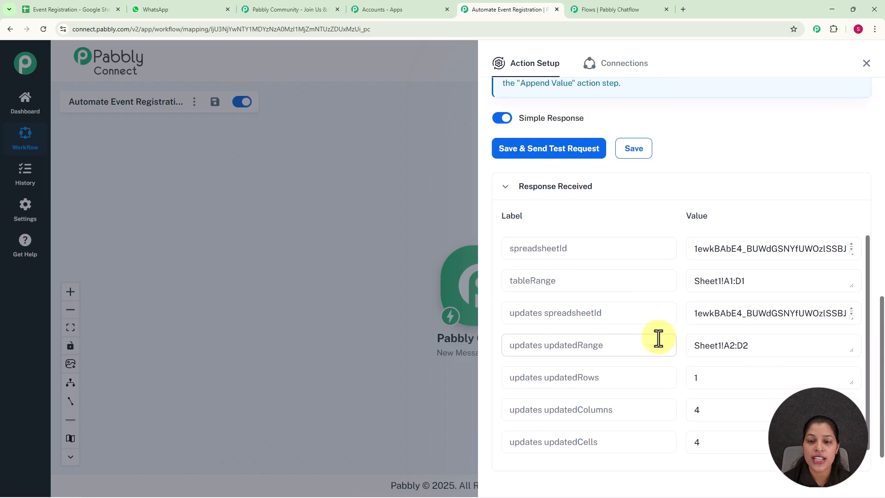
pyautogui.click(722, 262)
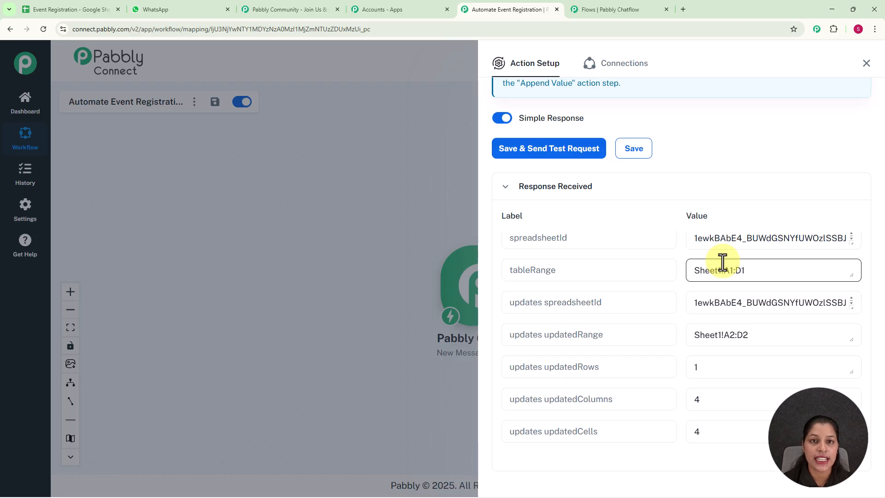
pyautogui.click(75, 14)
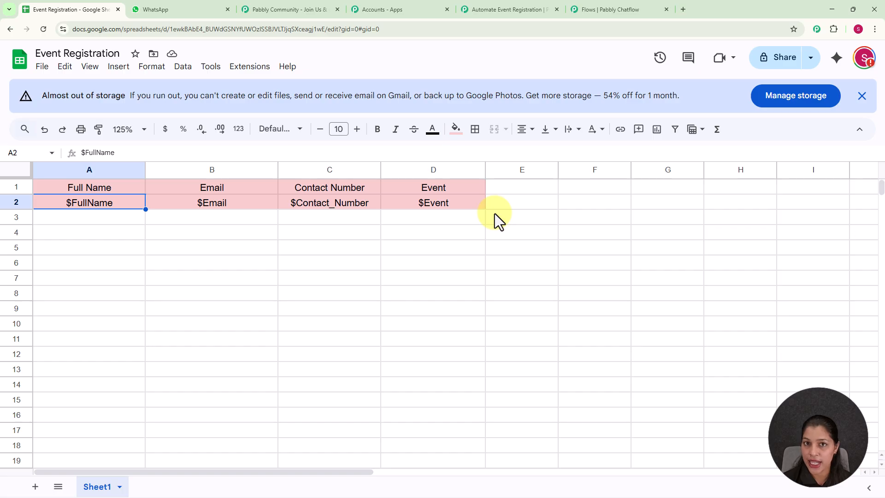
# Step: Save the API Request action settings in the Chatflow flow
pyautogui.click(596, 5)
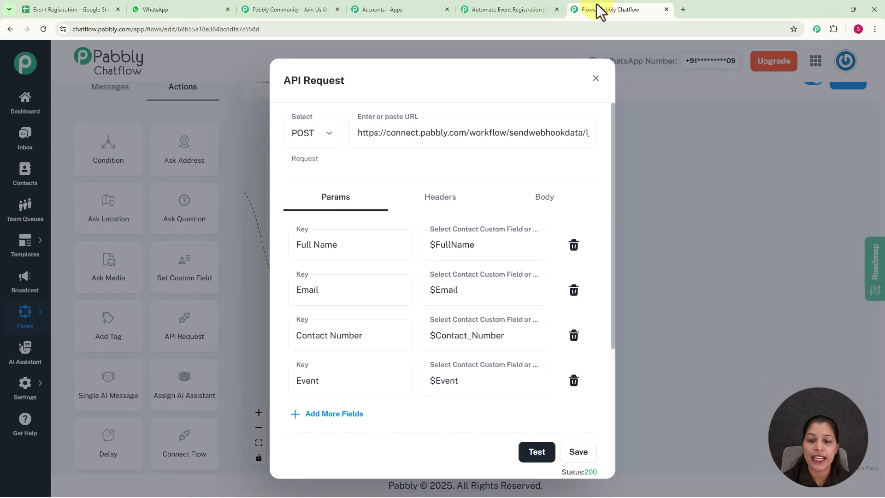
pyautogui.click(585, 453)
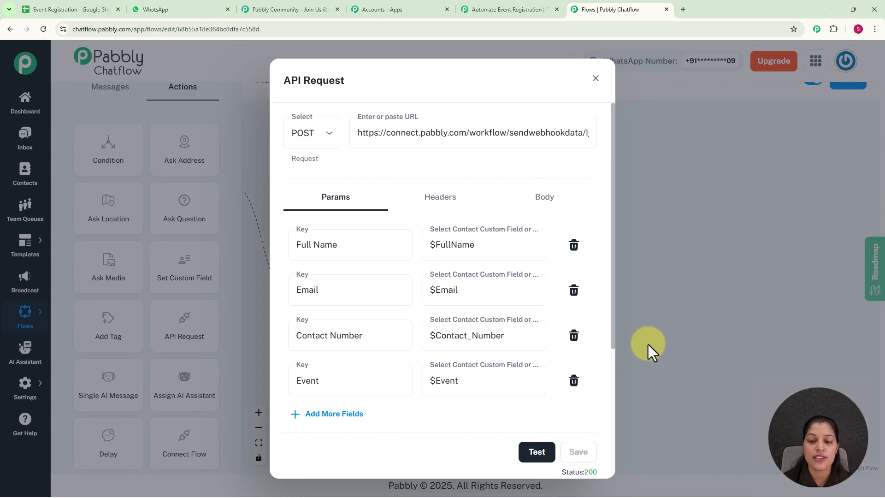
pyautogui.click(648, 344)
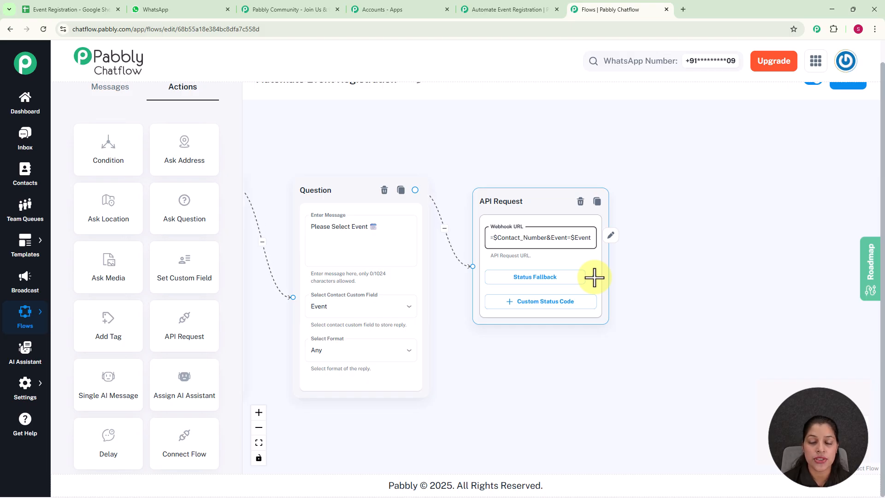
# Step: Add a Text Button node after the API Request with the message "✅ You are successfully registered for *$Event* . Check your email for details"
pyautogui.moveTo(595, 277); pyautogui.dragTo(673, 188)
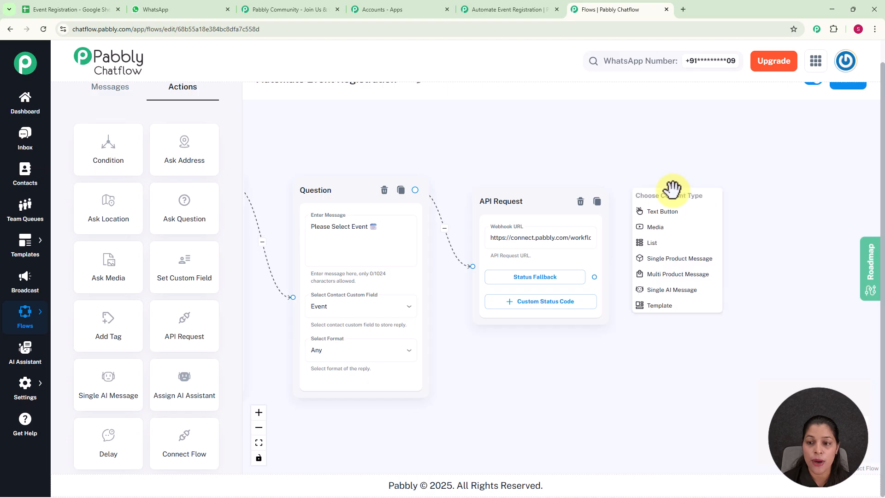
pyautogui.click(666, 213)
pyautogui.scroll(2, 693, 239)
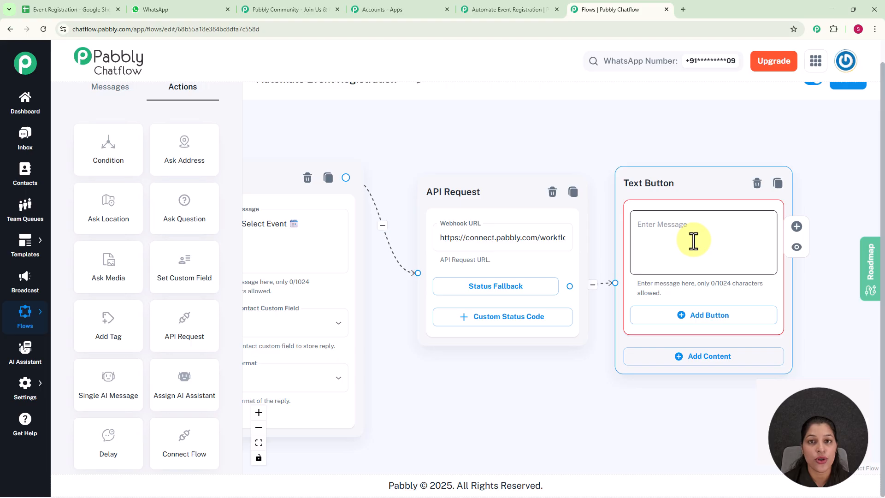
pyautogui.click(699, 243)
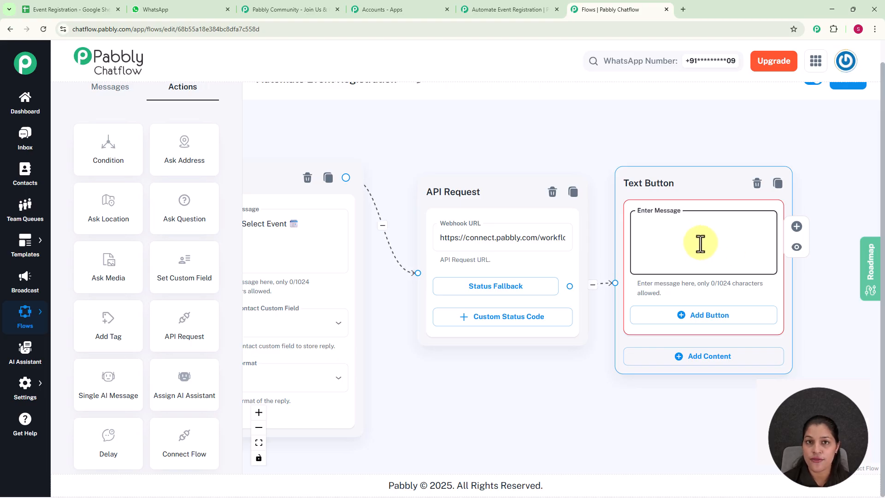
pyautogui.write('✅ You are successfully registered for *$Event* . Check your email for details 📧')
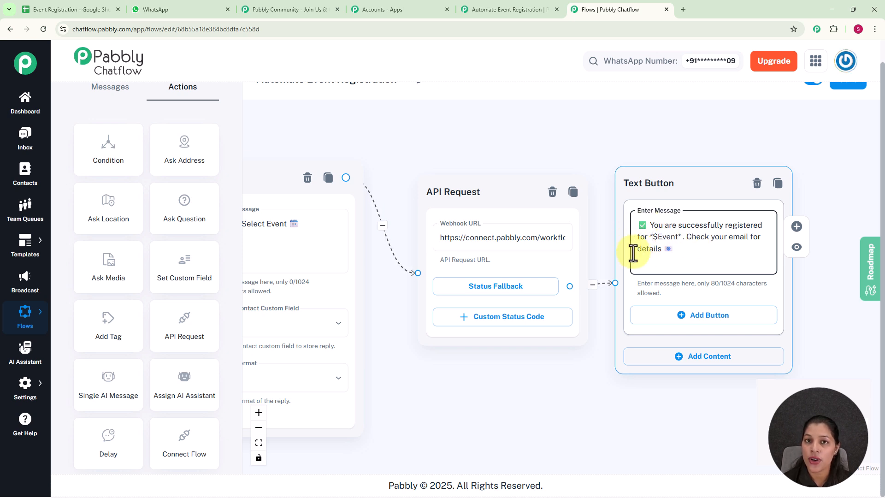
# Step: Save the Automate Event Registration flow
pyautogui.moveTo(470, 114); pyautogui.dragTo(618, 122)
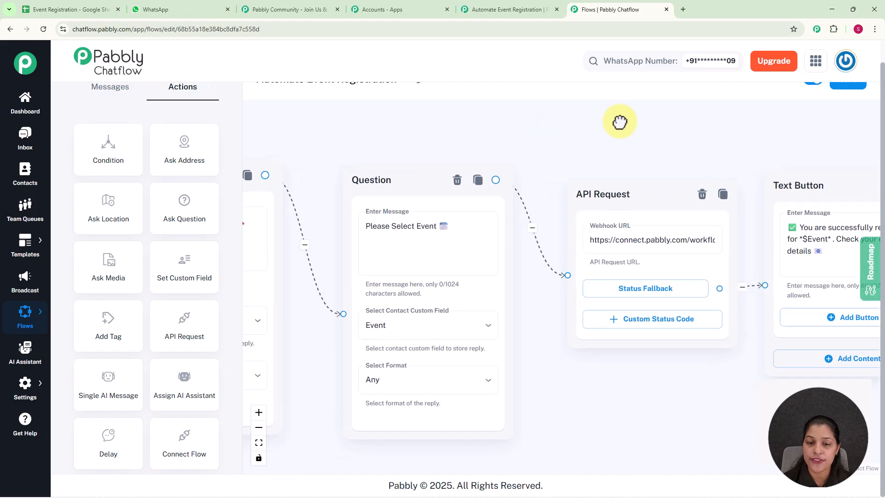
pyautogui.click(430, 249)
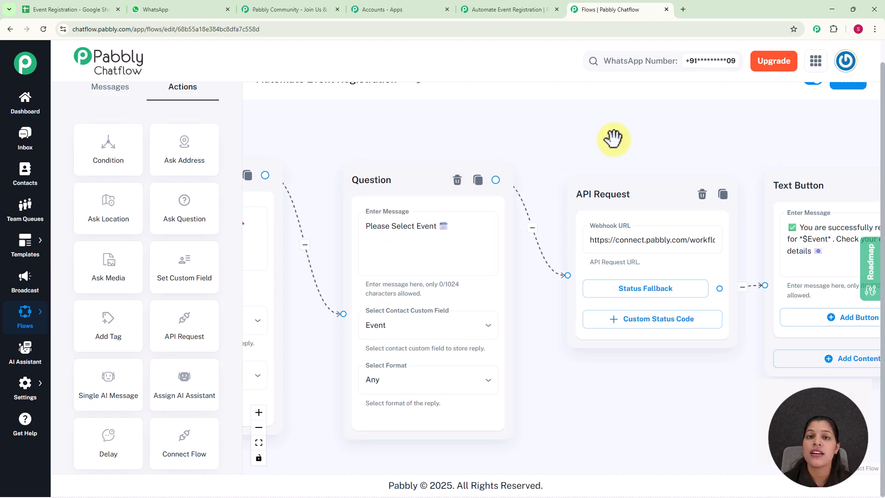
pyautogui.moveTo(644, 148); pyautogui.dragTo(365, 102)
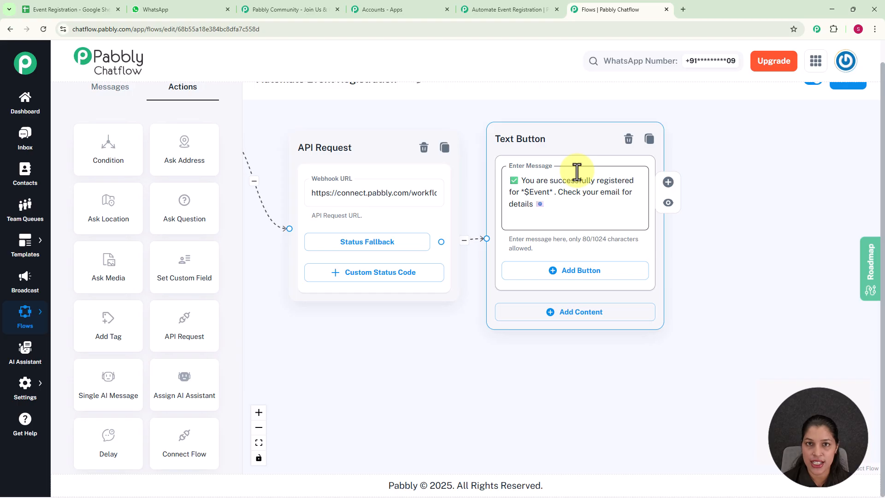
pyautogui.scroll(-3, 577, 171)
pyautogui.scroll(-2, 576, 171)
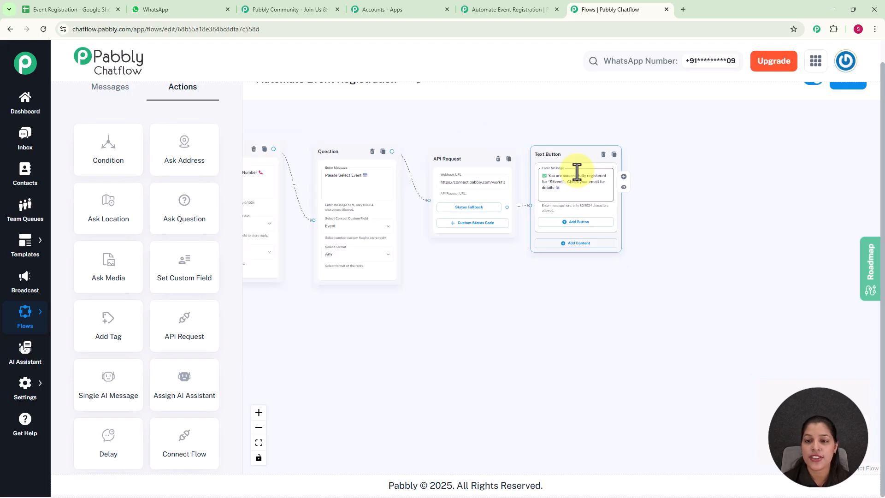
pyautogui.moveTo(529, 119); pyautogui.dragTo(691, 147)
pyautogui.scroll(-3, 691, 147)
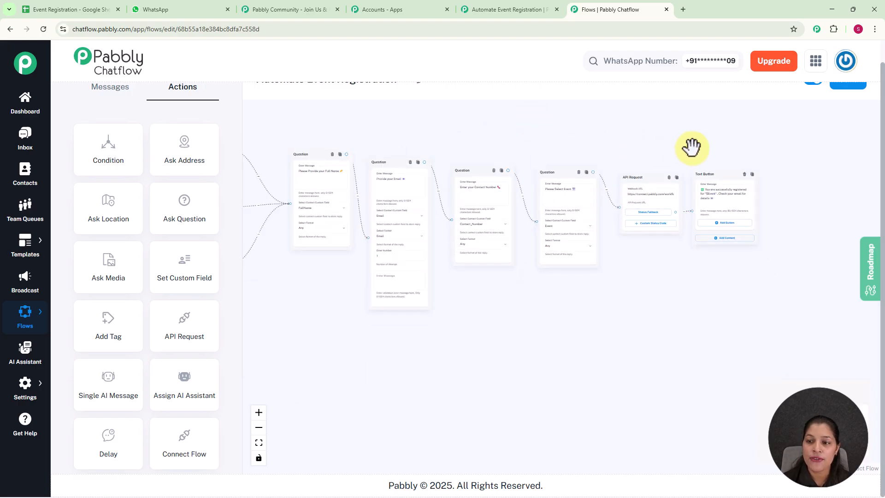
pyautogui.scroll(2, 669, 88)
pyautogui.scroll(1, 720, 208)
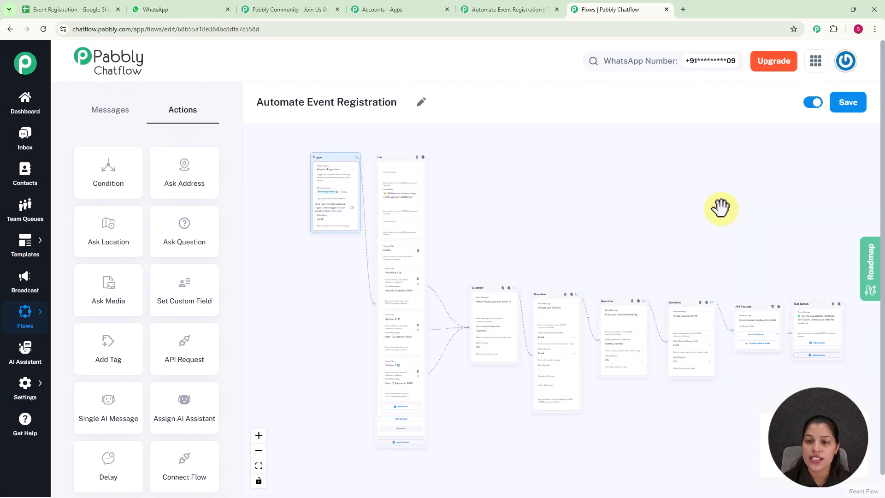
pyautogui.click(852, 107)
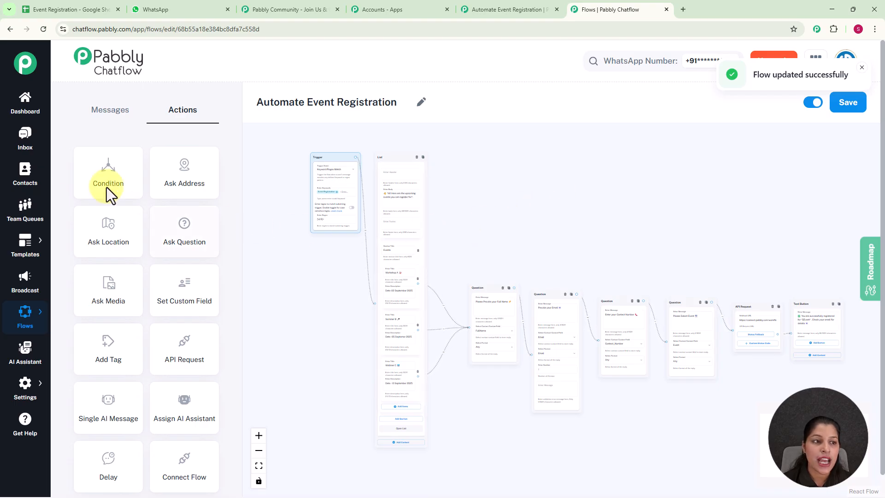
# Step: Open the Inbox and review the test contact's registration conversation
pyautogui.click(32, 147)
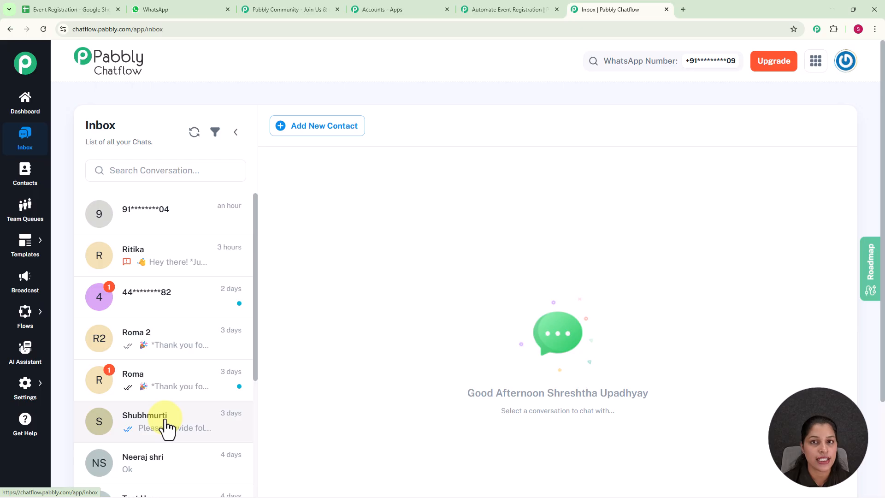
pyautogui.click(174, 225)
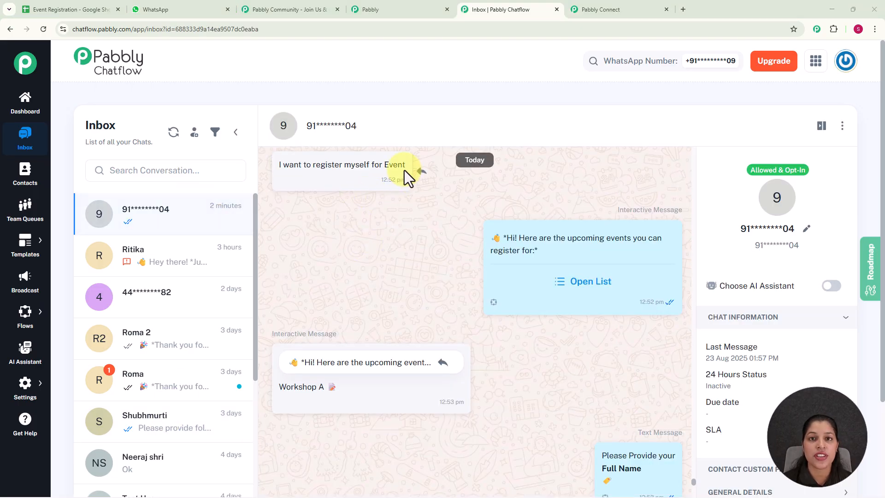
pyautogui.moveTo(568, 251)
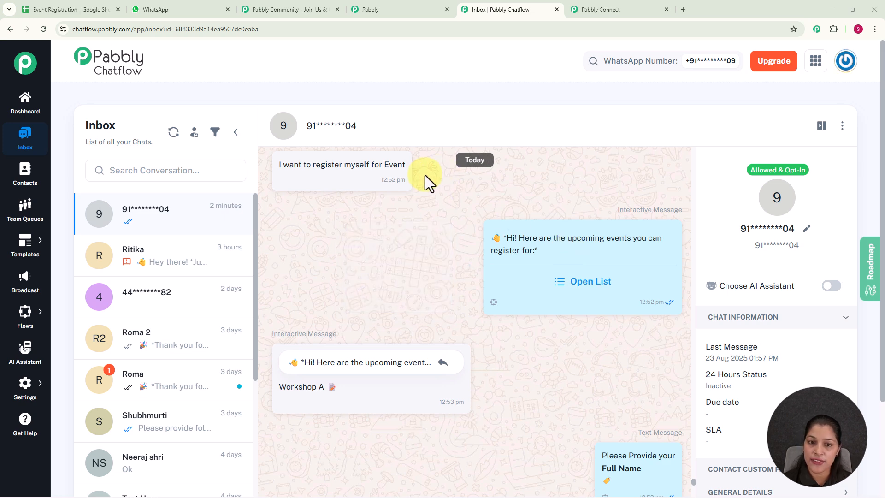
pyautogui.moveTo(538, 261)
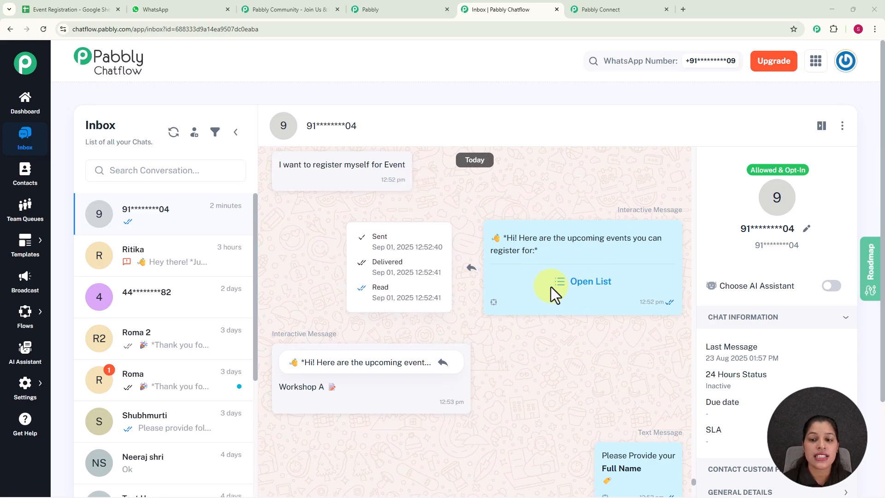
pyautogui.scroll(-3, 481, 256)
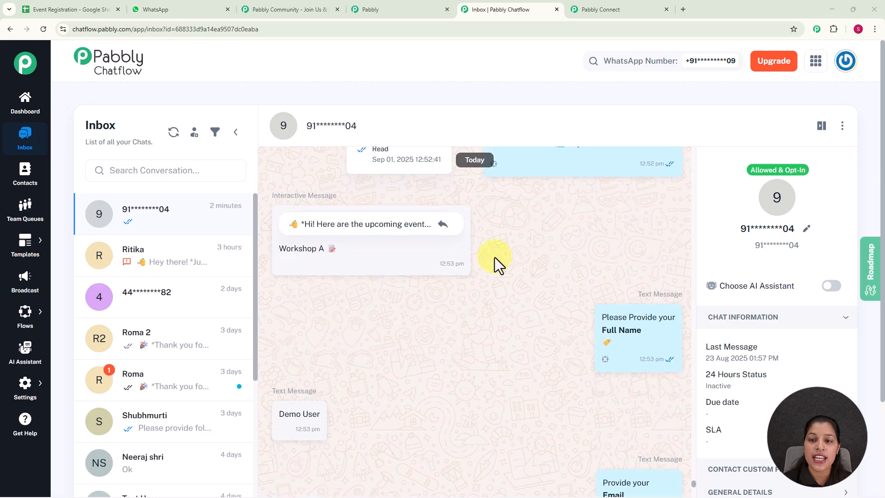
pyautogui.scroll(1, 547, 245)
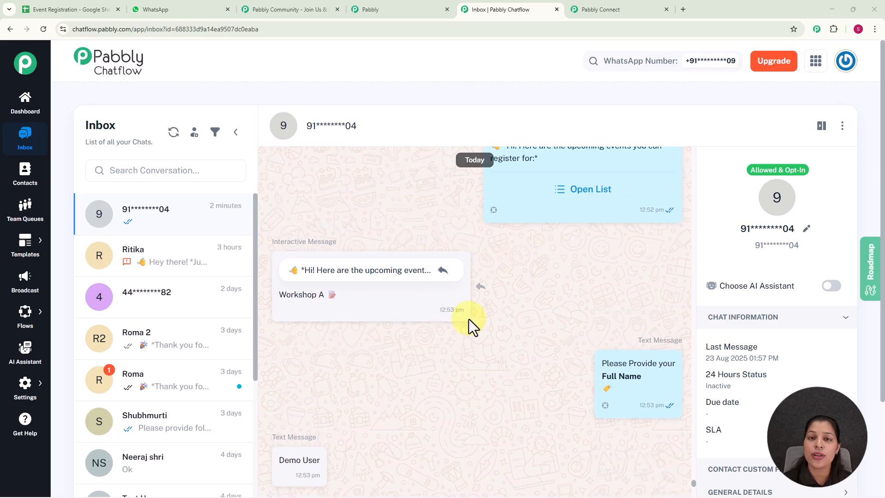
pyautogui.scroll(-2, 530, 313)
pyautogui.moveTo(615, 314)
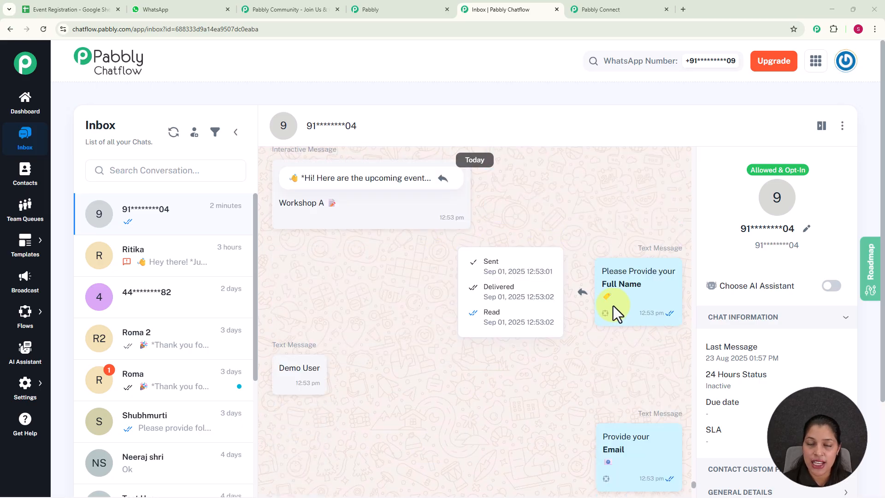